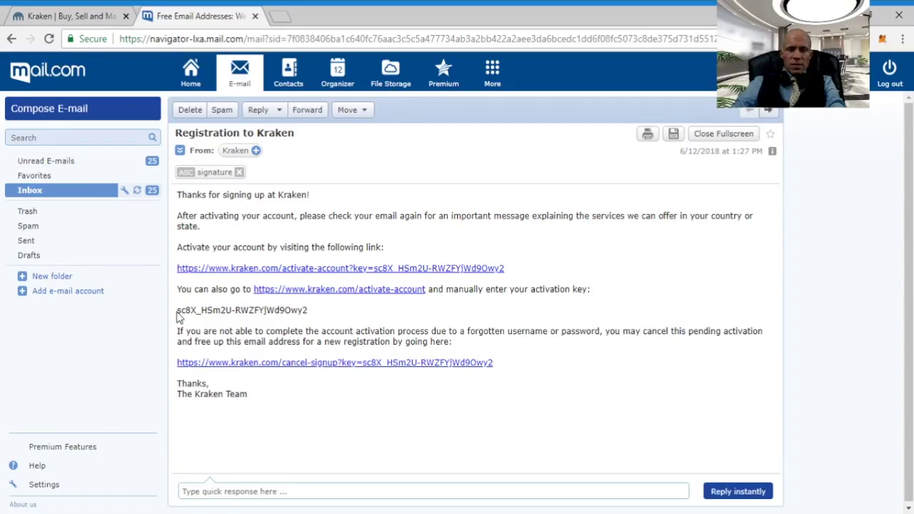
{"action": "left_click_drag", "start_coordinate": [179, 310], "coordinate": [312, 314]}
{"action": "key", "text": "ctrl+c"}
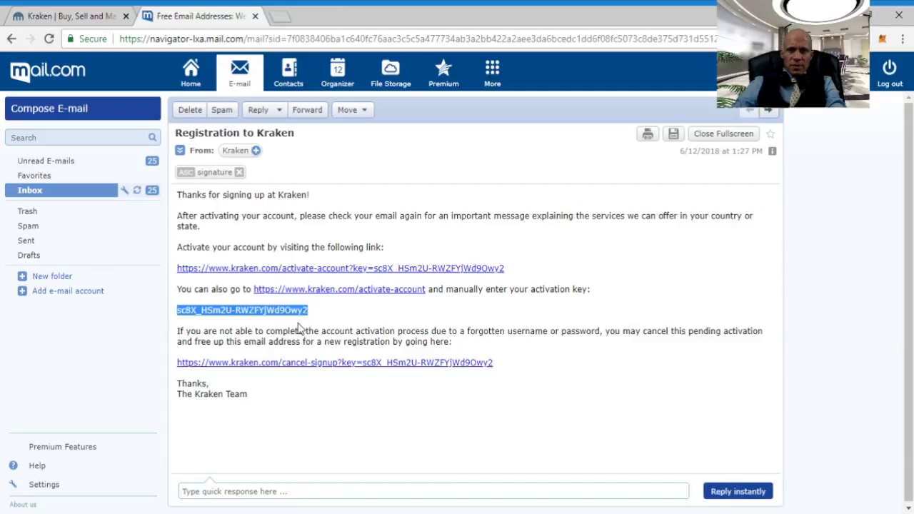
{"action": "key", "text": "ctrl+shift+Tab"}
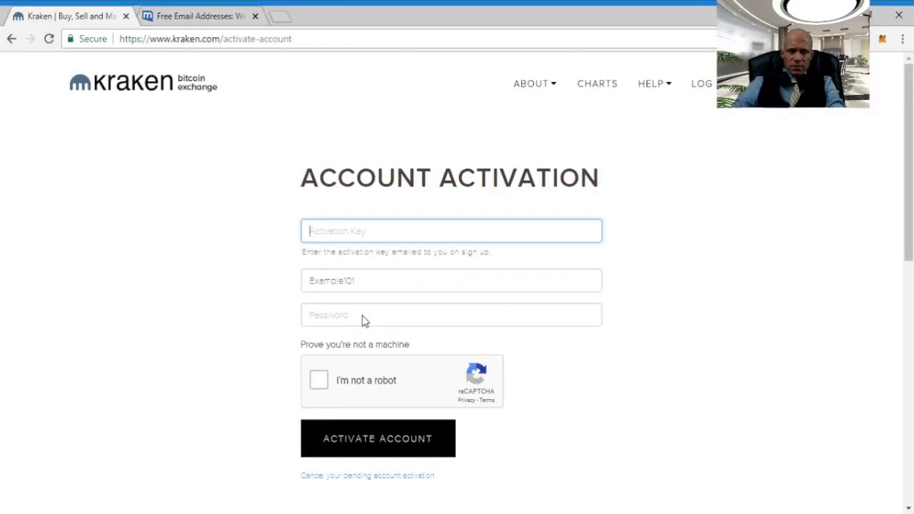
{"action": "key", "text": "ctrl+v"}
{"action": "left_click", "coordinate": [355, 315]}
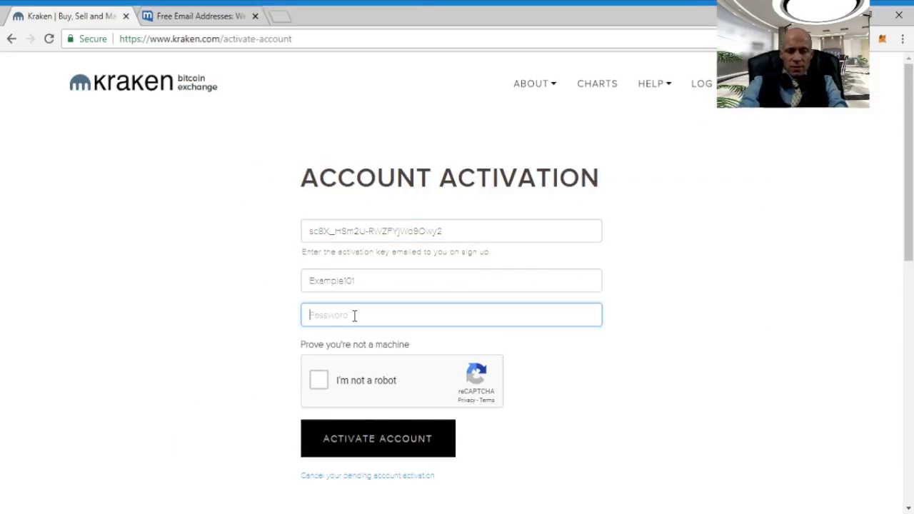
{"action": "type", "text": "••••••"}
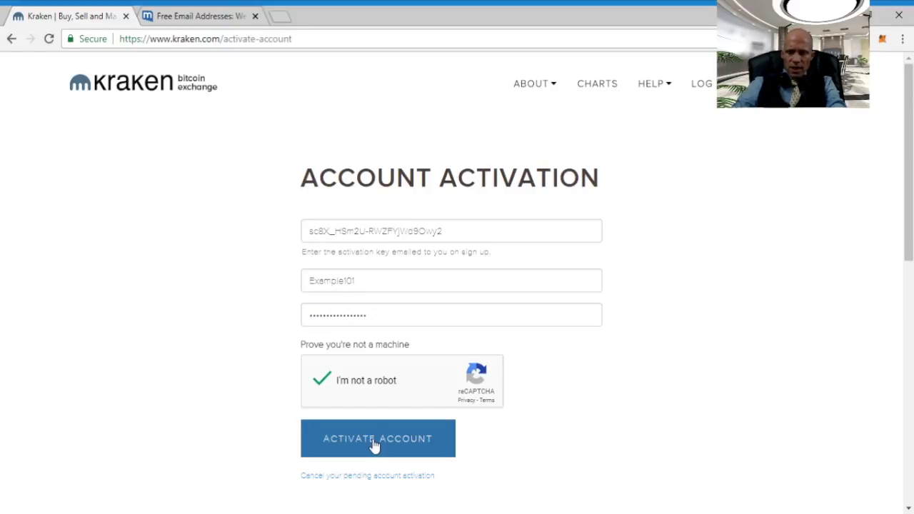
{"action": "left_click", "coordinate": [374, 443]}
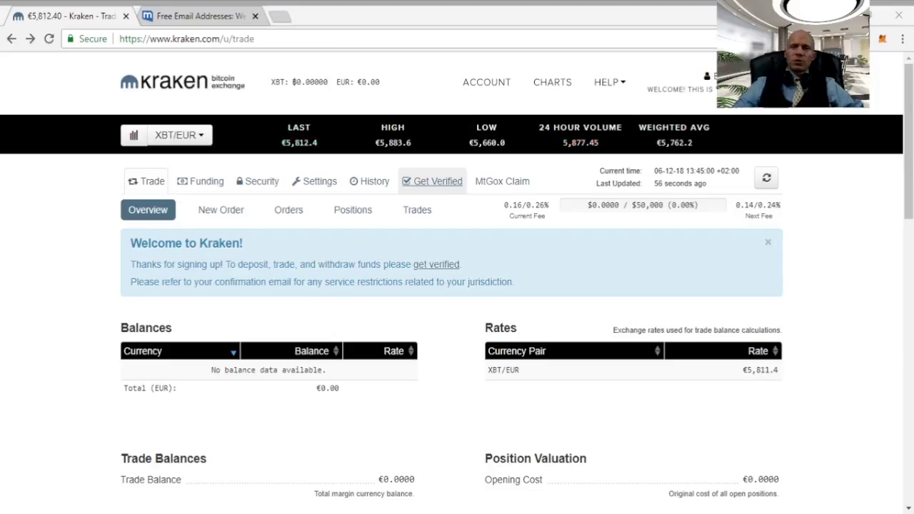
Step: Complete the Tier 1 verification form with the full name, date of birth, country and phone number, and submit it
{"action": "left_click", "coordinate": [430, 183]}
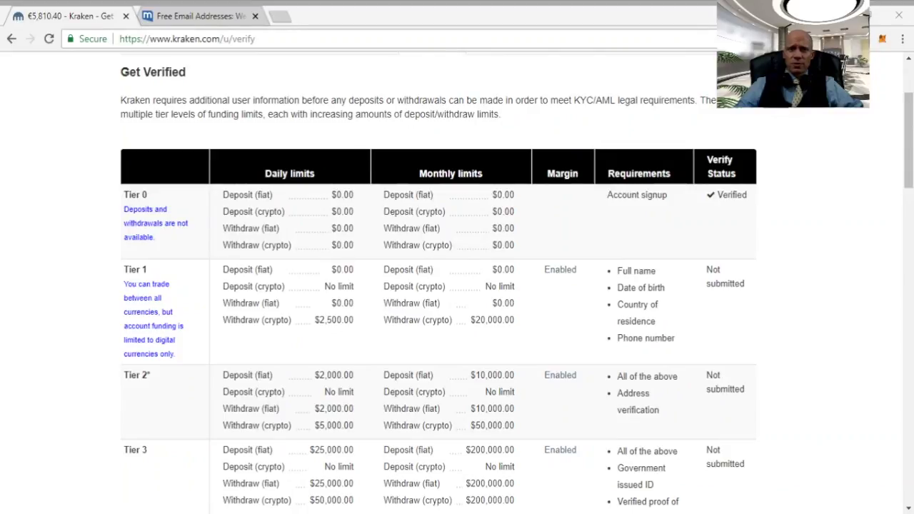
{"action": "scroll", "coordinate": [585, 229], "scroll_direction": "down", "scroll_amount": 10}
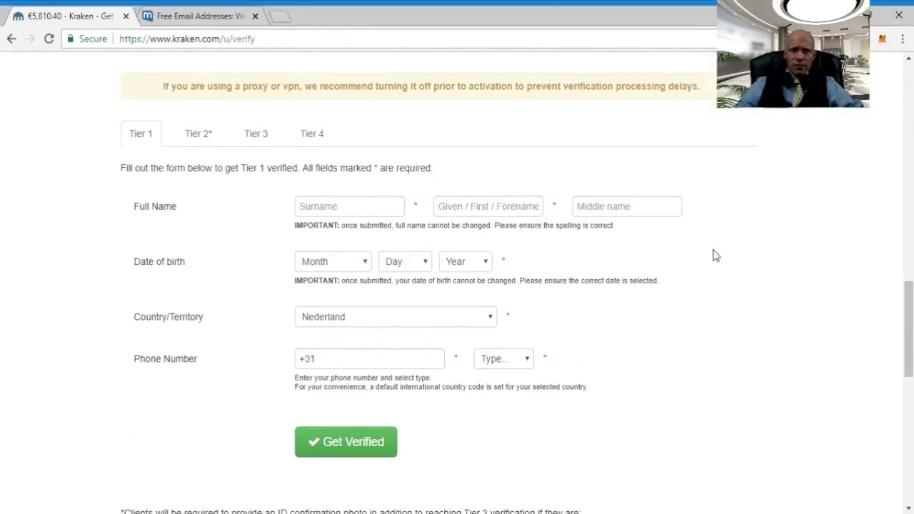
{"action": "scroll", "coordinate": [723, 257], "scroll_direction": "down", "scroll_amount": 1}
{"action": "left_click", "coordinate": [358, 137]}
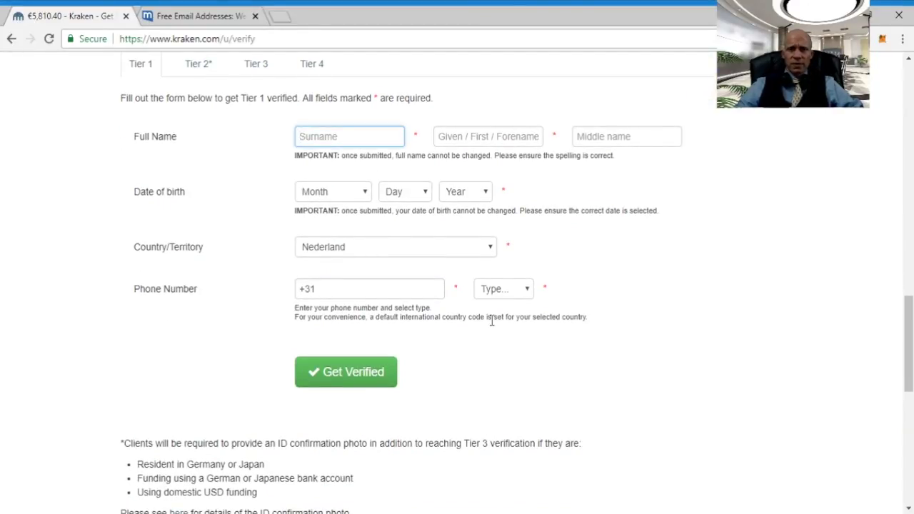
{"action": "left_click", "coordinate": [343, 381]}
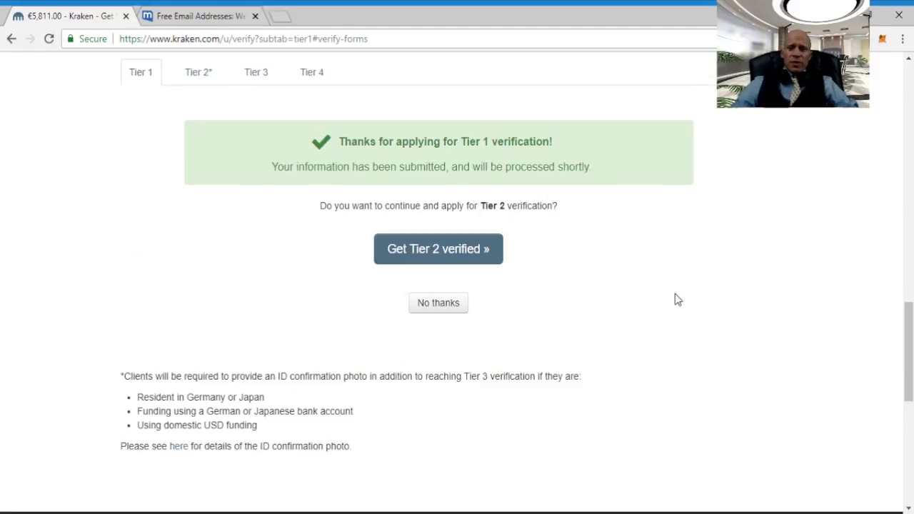
Step: Continue with the Tier 2 verification application, submit it, and decline applying for Tier 3
{"action": "left_click", "coordinate": [424, 254]}
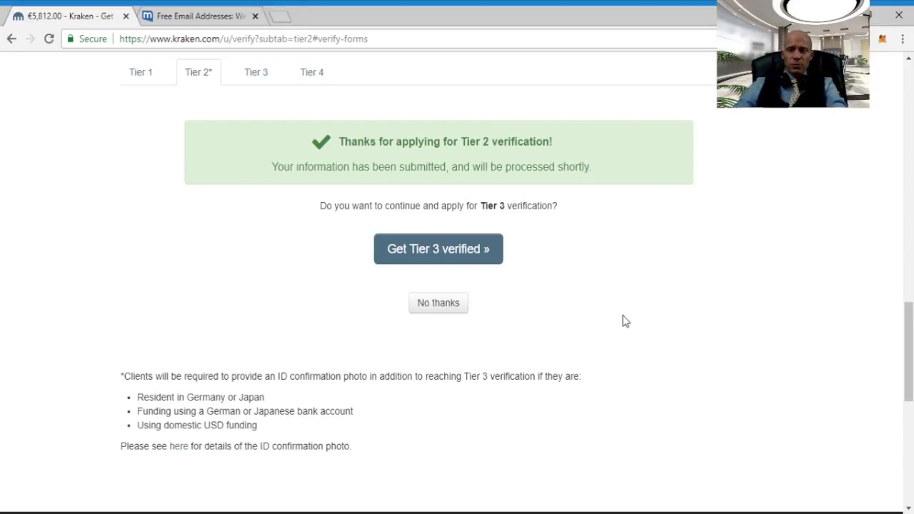
{"action": "left_click", "coordinate": [423, 307]}
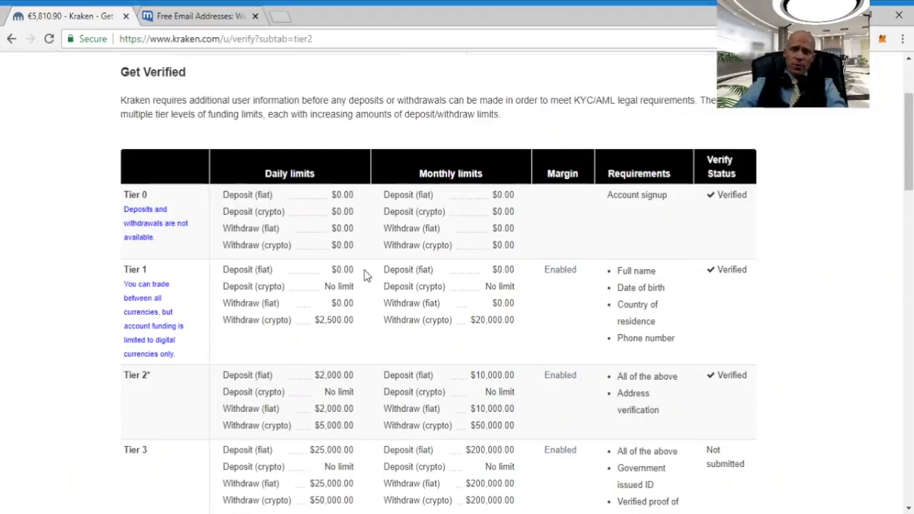
Step: Start setting up the Authenticator App as the login two-factor method in the security settings, accepting the recommended settings
{"action": "scroll", "coordinate": [361, 280], "scroll_direction": "down", "scroll_amount": 2}
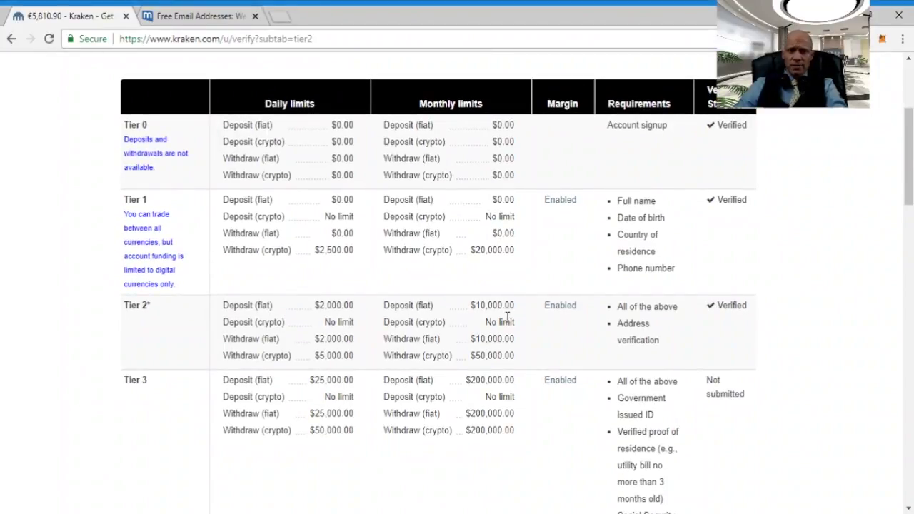
{"action": "scroll", "coordinate": [547, 336], "scroll_direction": "up", "scroll_amount": 1}
{"action": "scroll", "coordinate": [547, 335], "scroll_direction": "up", "scroll_amount": 3}
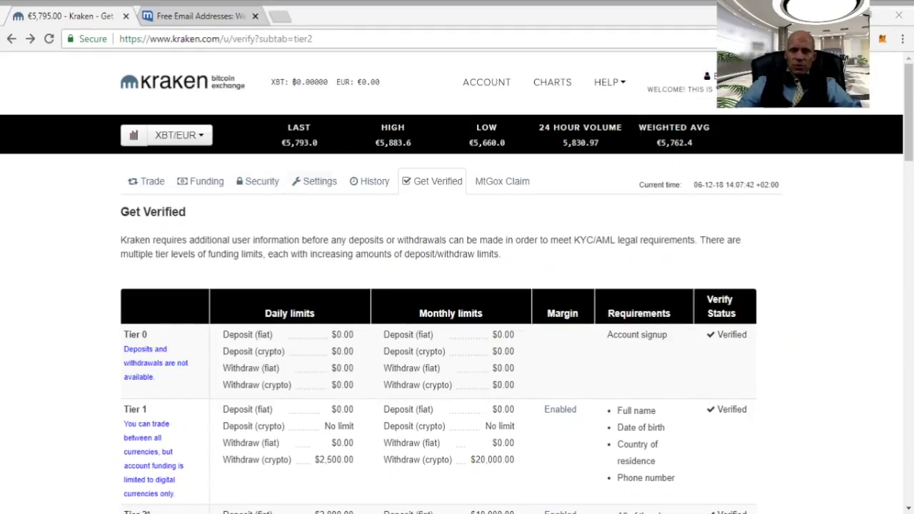
{"action": "left_click", "coordinate": [257, 182]}
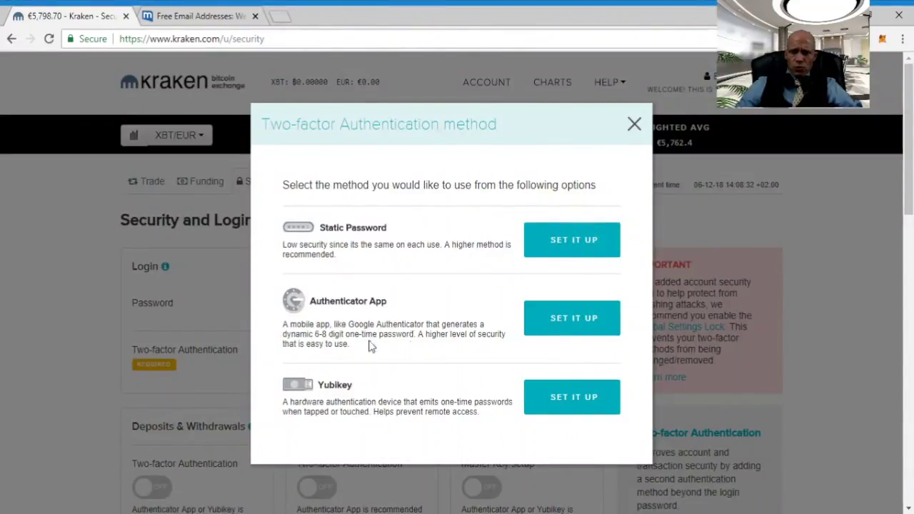
{"action": "left_click", "coordinate": [590, 325]}
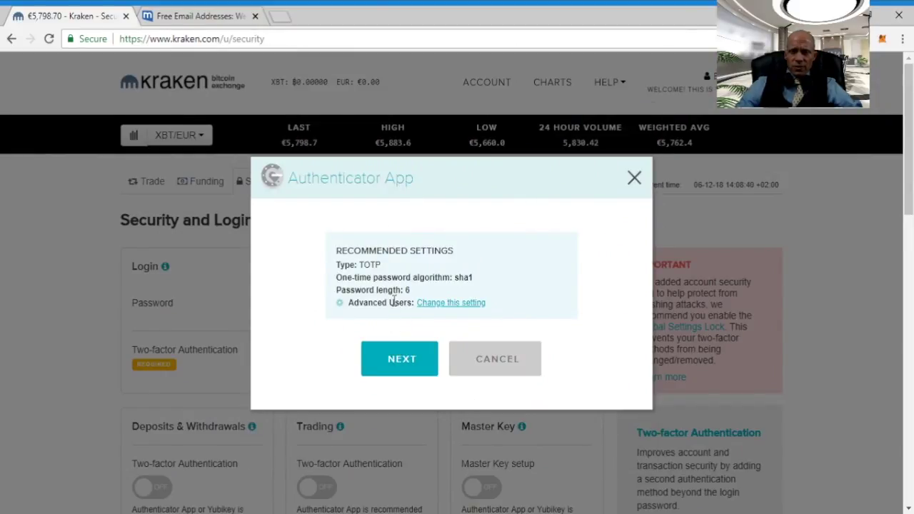
{"action": "left_click", "coordinate": [401, 361]}
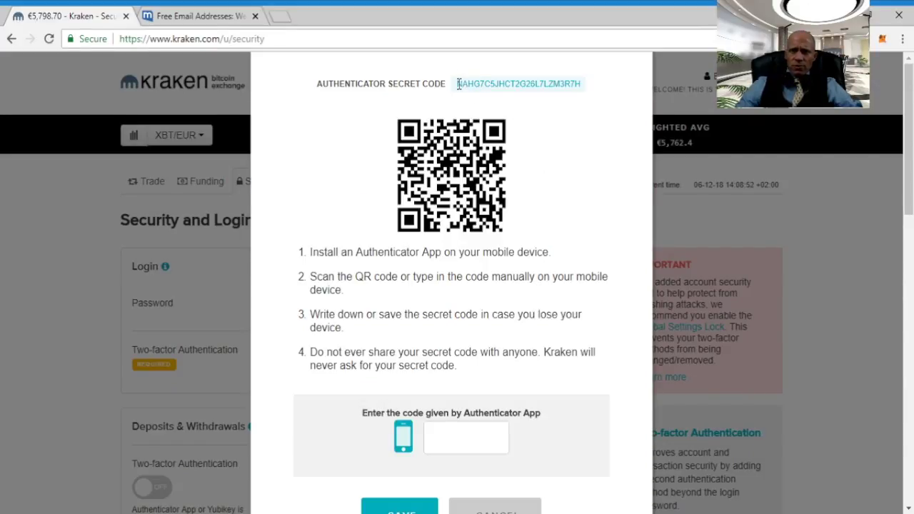
Step: Select the authenticator secret code for safekeeping, enter the verification code from the authenticator app and save the two-factor setup
{"action": "left_click_drag", "start_coordinate": [458, 85], "coordinate": [582, 87]}
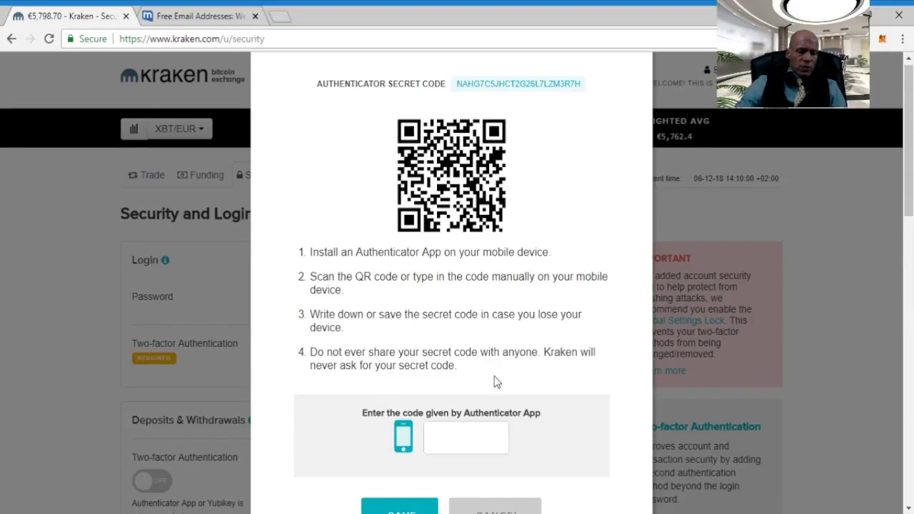
{"action": "left_click", "coordinate": [468, 437]}
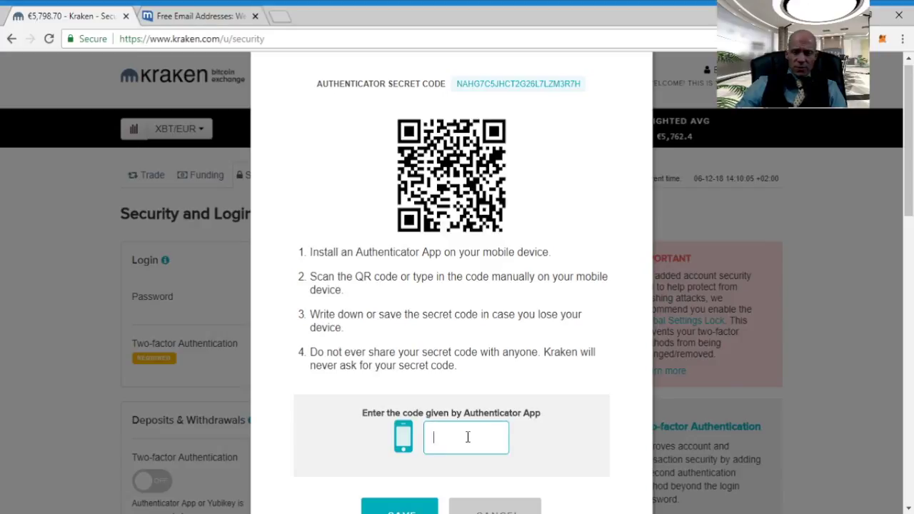
{"action": "left_click", "coordinate": [398, 508]}
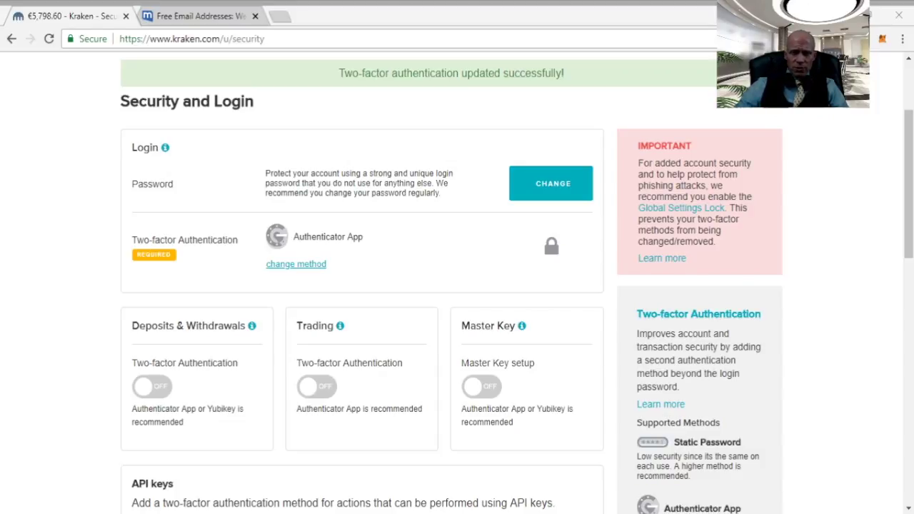
Step: Enable Authenticator App two-factor authentication for deposits and withdrawals, and open the Global Settings Lock setting
{"action": "left_click", "coordinate": [153, 386]}
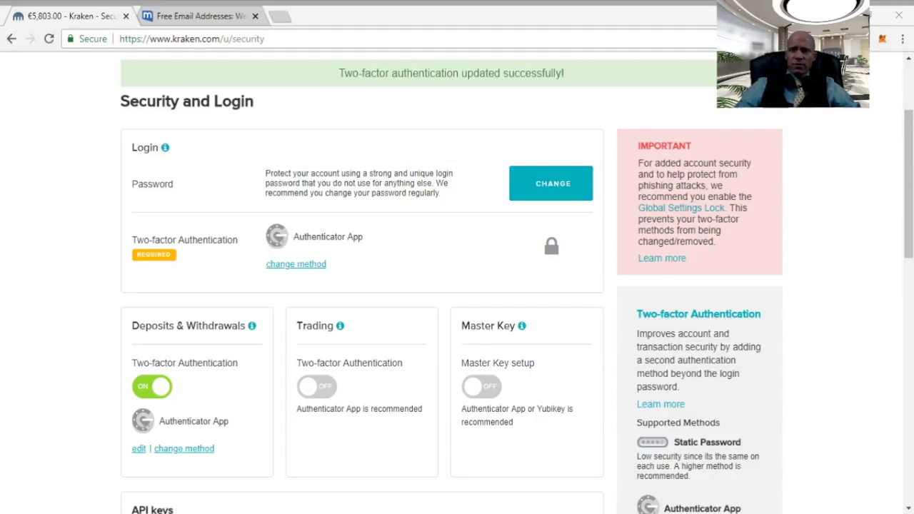
{"action": "left_click", "coordinate": [675, 208]}
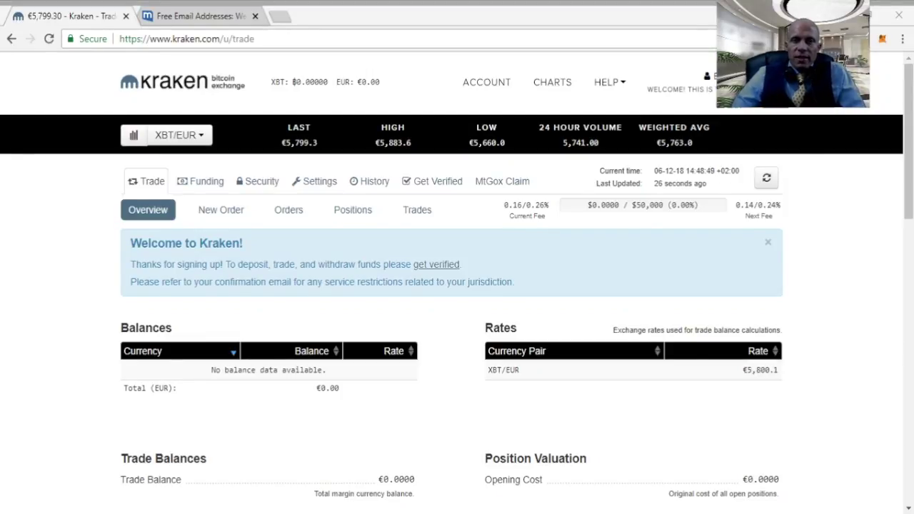
Step: Open the funding page's Euro (EUR) deposit form and choose Fidor Bank AG (SEPA) as the deposit method
{"action": "left_click", "coordinate": [202, 183]}
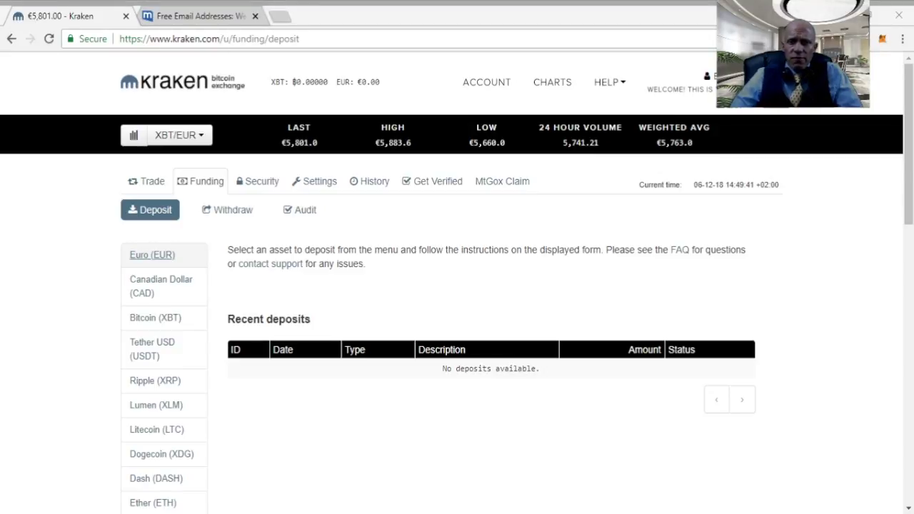
{"action": "left_click", "coordinate": [145, 257]}
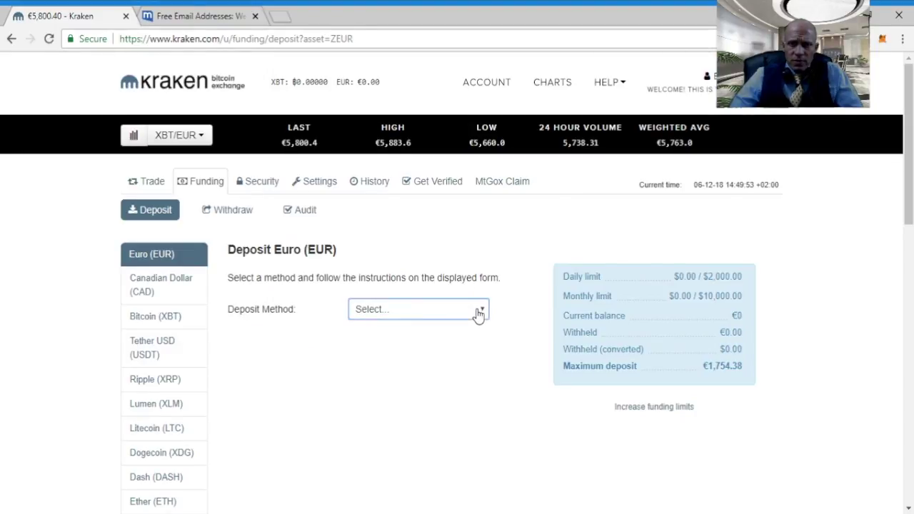
{"action": "left_click", "coordinate": [479, 315]}
{"action": "left_click", "coordinate": [410, 492]}
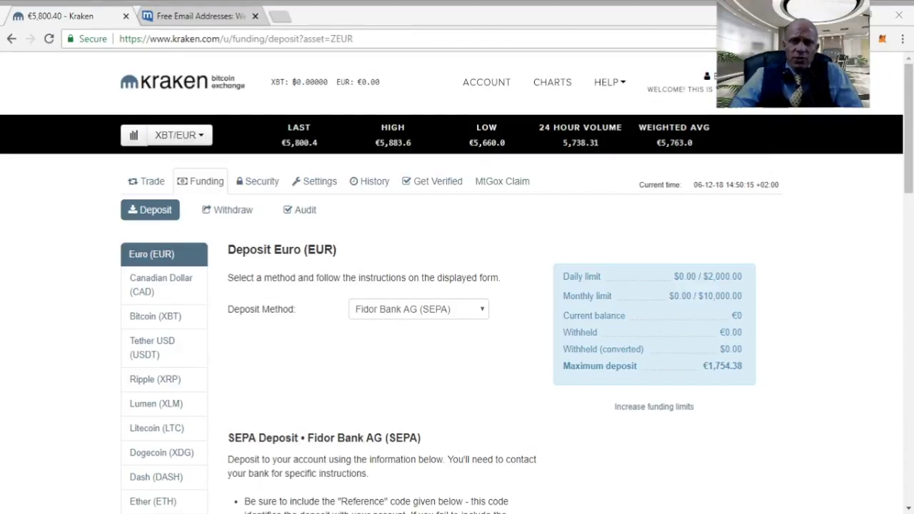
Step: Examine the SEPA deposit instructions and bank transfer details down to the reference field
{"action": "scroll", "coordinate": [458, 282], "scroll_direction": "down", "scroll_amount": 4}
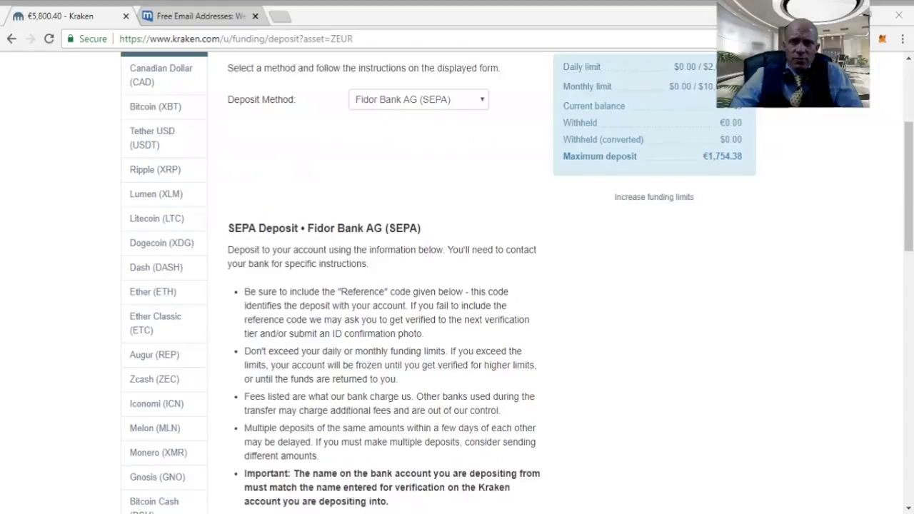
{"action": "scroll", "coordinate": [457, 282], "scroll_direction": "down", "scroll_amount": 2}
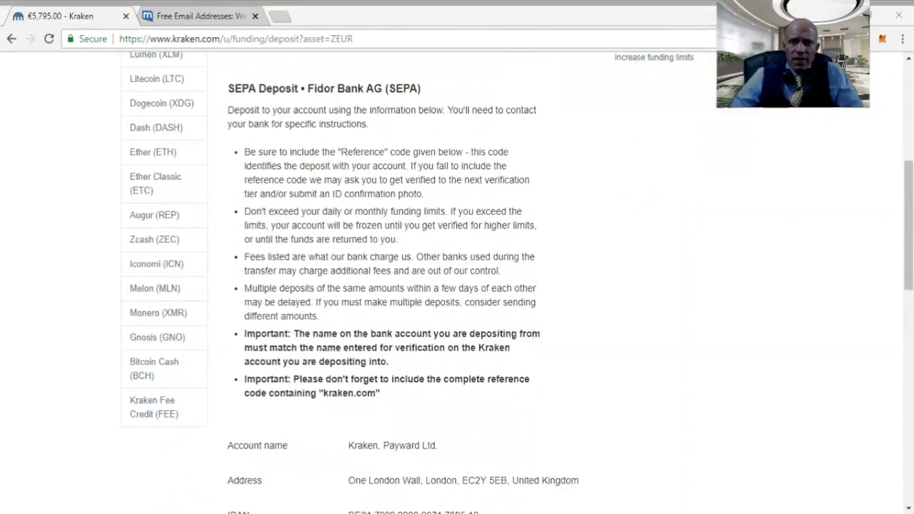
{"action": "scroll", "coordinate": [457, 282], "scroll_direction": "down", "scroll_amount": 3}
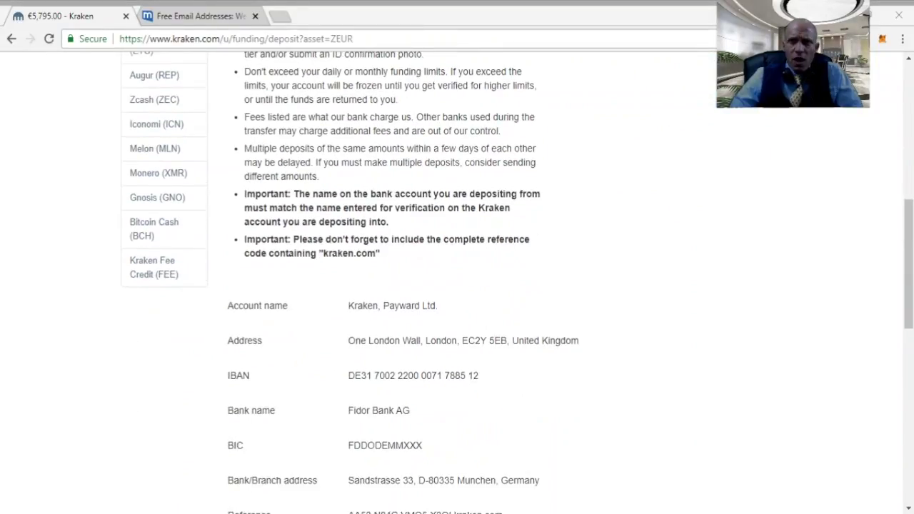
{"action": "scroll", "coordinate": [457, 282], "scroll_direction": "down", "scroll_amount": 1}
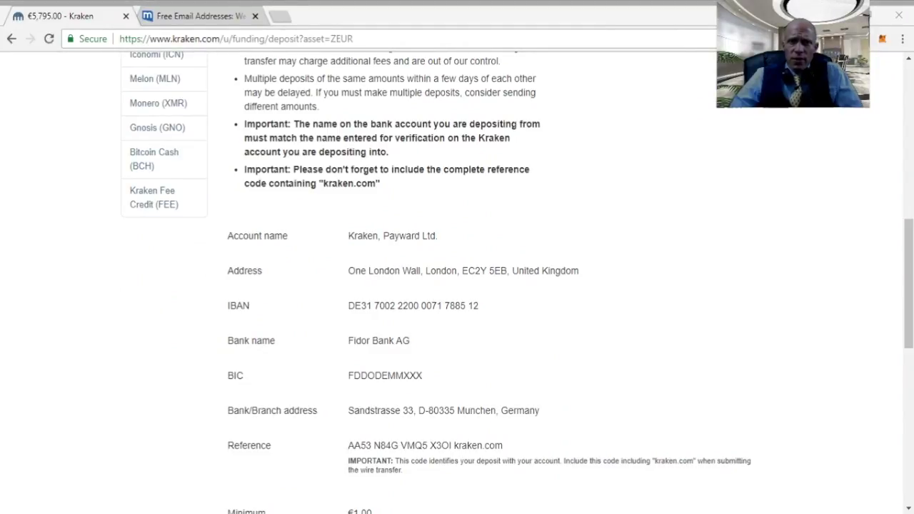
{"action": "left_click_drag", "start_coordinate": [227, 445], "coordinate": [274, 455]}
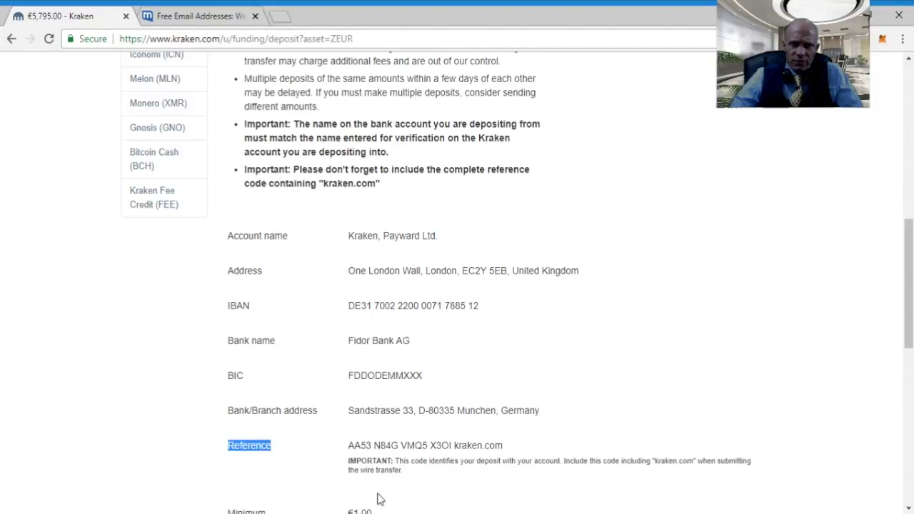
{"action": "key", "text": "alt+Tab"}
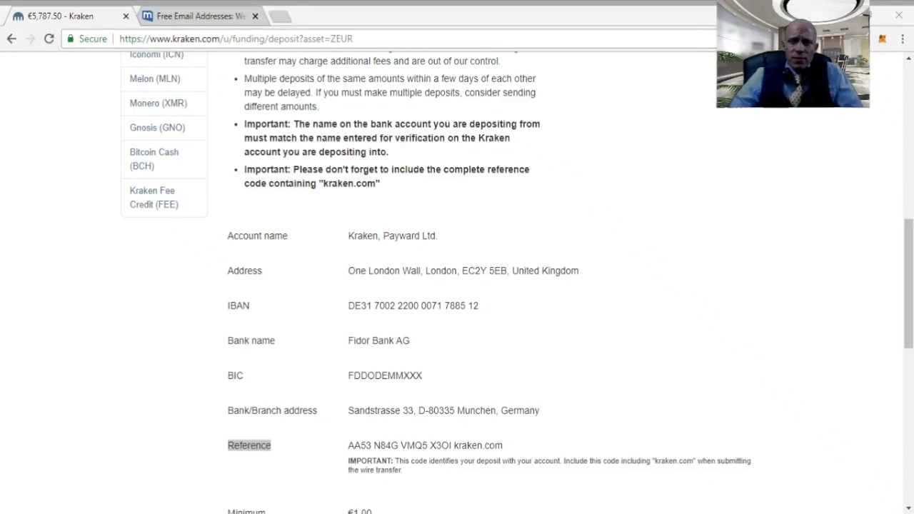
Step: Choose Ether (ETH) as the deposit asset and acknowledge the disclaimer about coins sent to the wrong address
{"action": "scroll", "coordinate": [457, 286], "scroll_direction": "up", "scroll_amount": 6}
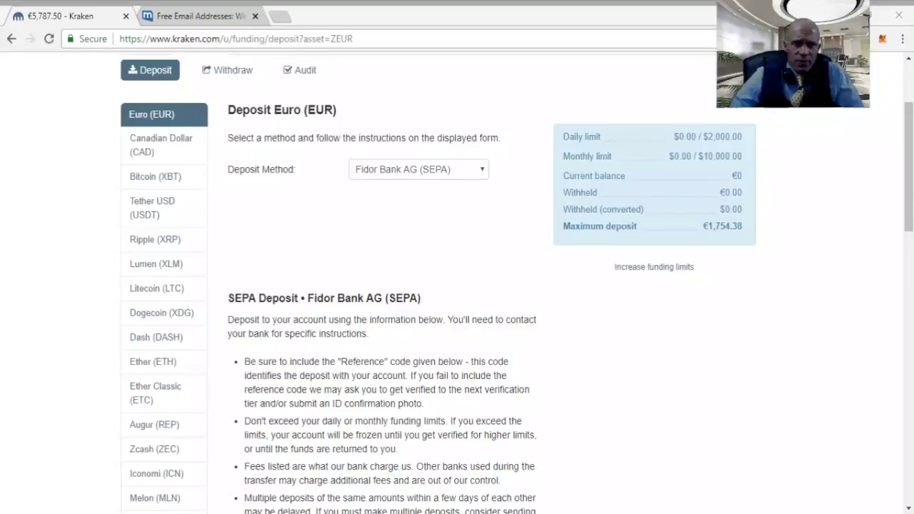
{"action": "scroll", "coordinate": [457, 285], "scroll_direction": "down", "scroll_amount": 1}
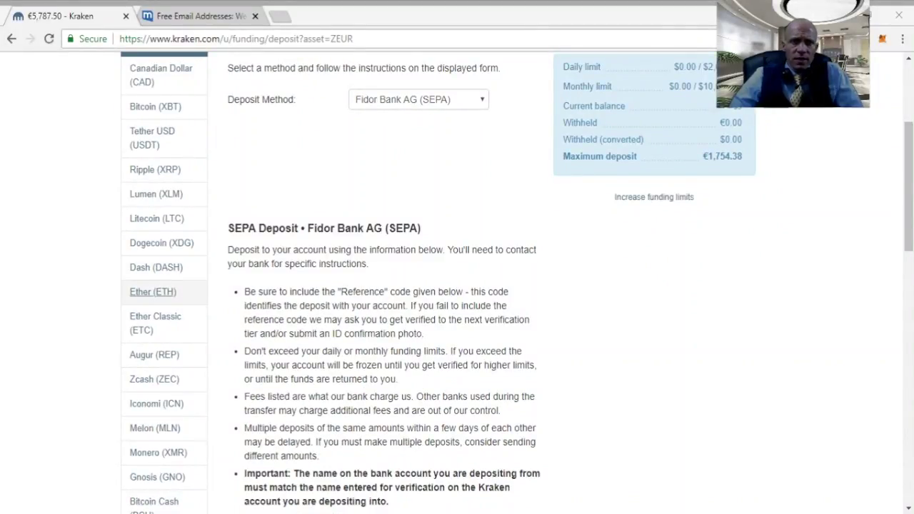
{"action": "left_click", "coordinate": [145, 291]}
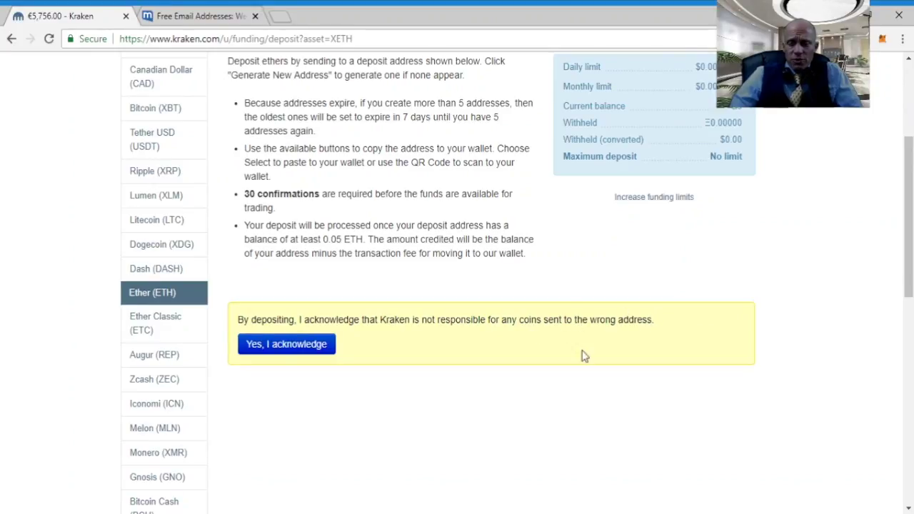
{"action": "scroll", "coordinate": [412, 377], "scroll_direction": "down", "scroll_amount": 1}
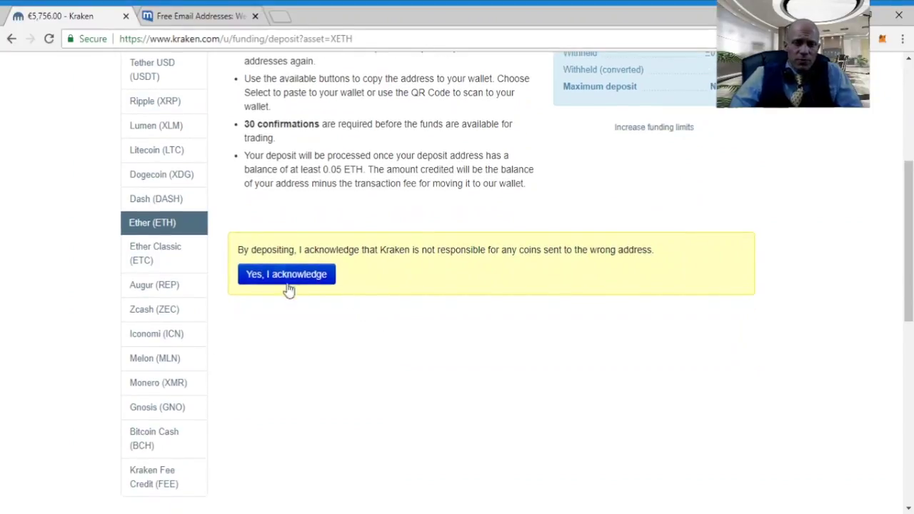
{"action": "left_click", "coordinate": [300, 277]}
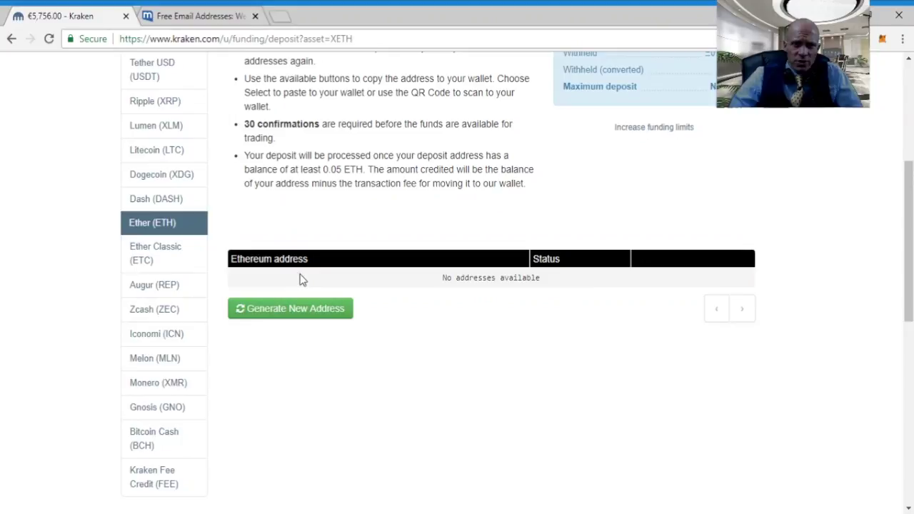
Step: Generate two new Ethereum deposit addresses and display the QR code of the first one
{"action": "scroll", "coordinate": [513, 362], "scroll_direction": "down", "scroll_amount": 1}
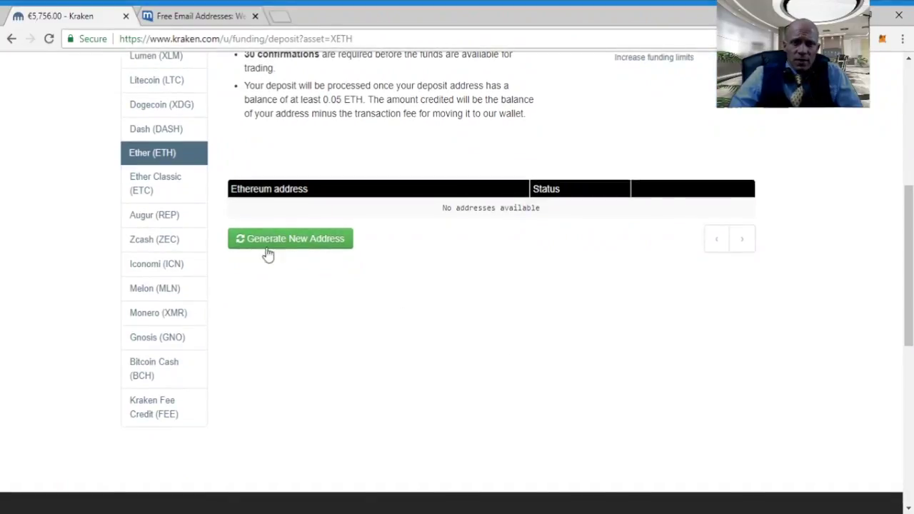
{"action": "left_click", "coordinate": [289, 245]}
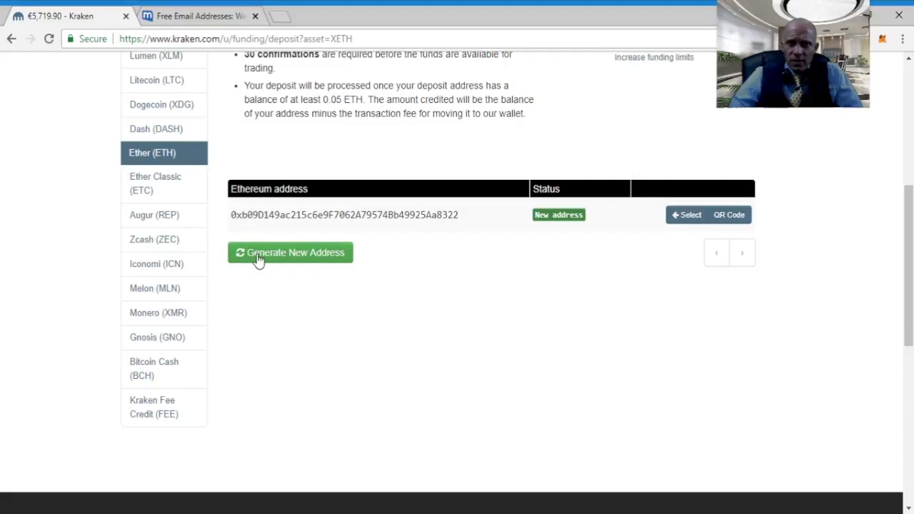
{"action": "left_click", "coordinate": [284, 257]}
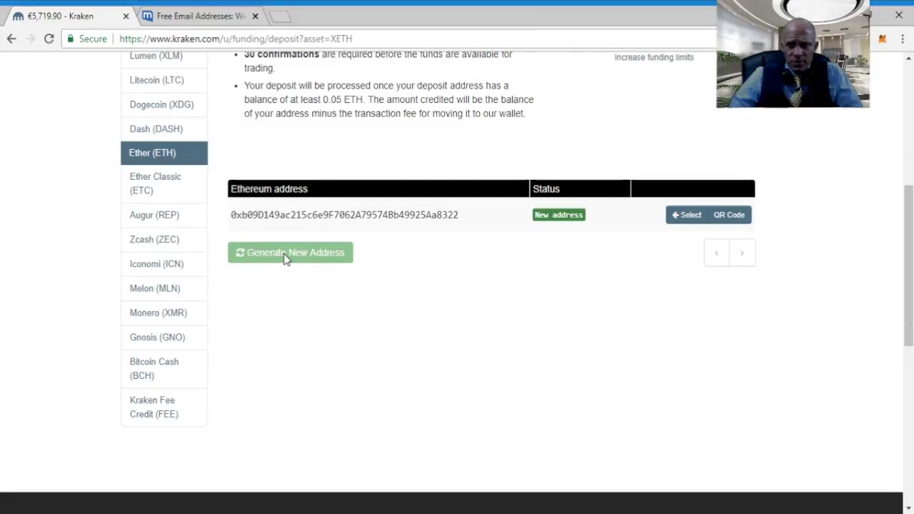
{"action": "left_click", "coordinate": [739, 224]}
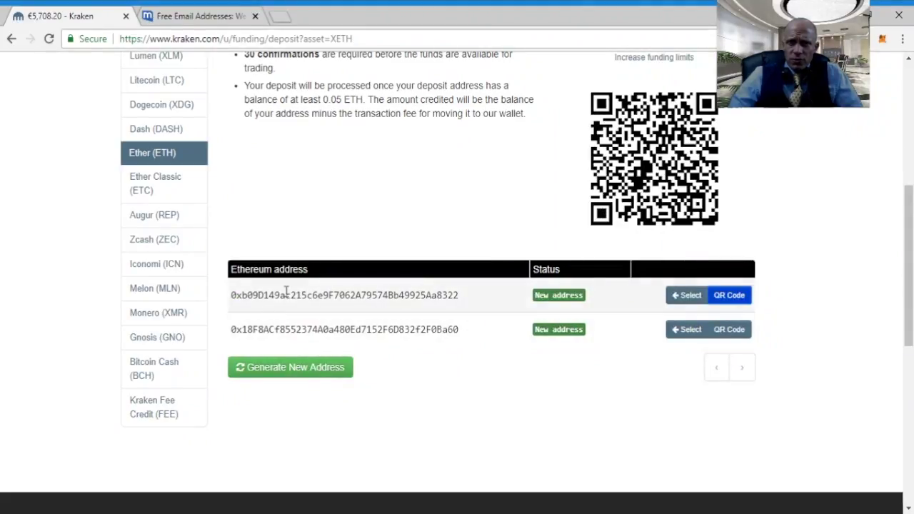
Step: Copy the first Ethereum deposit address and paste it as the recipient of a send transaction in the MetaMask wallet
{"action": "left_click_drag", "start_coordinate": [231, 295], "coordinate": [459, 303]}
{"action": "key", "text": "ctrl+c"}
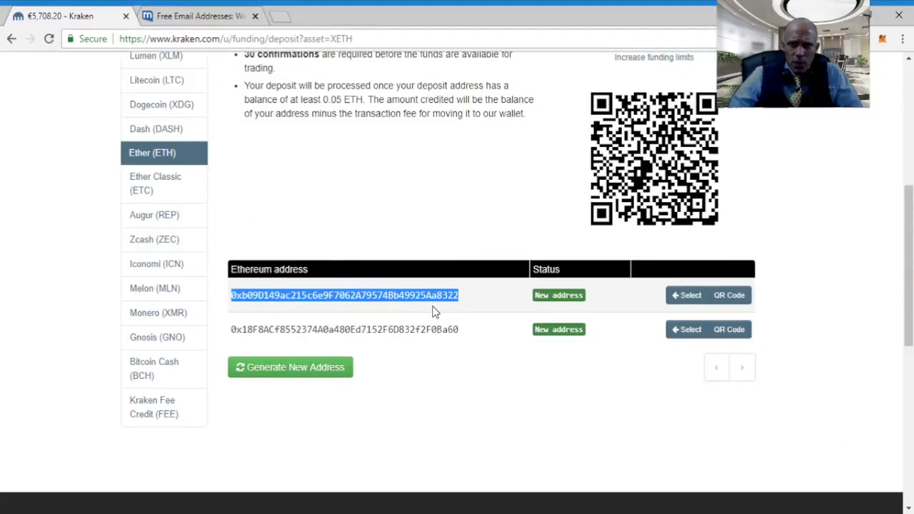
{"action": "left_click", "coordinate": [882, 38]}
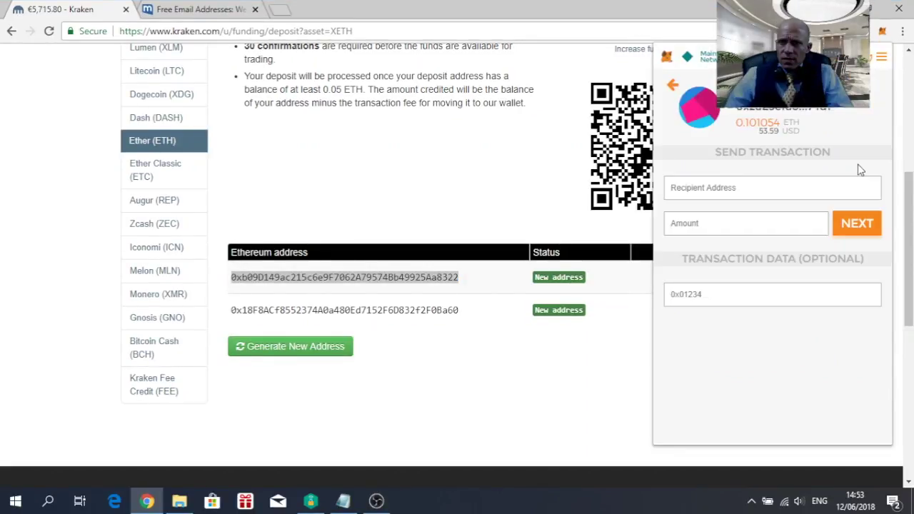
{"action": "right_click", "coordinate": [742, 190]}
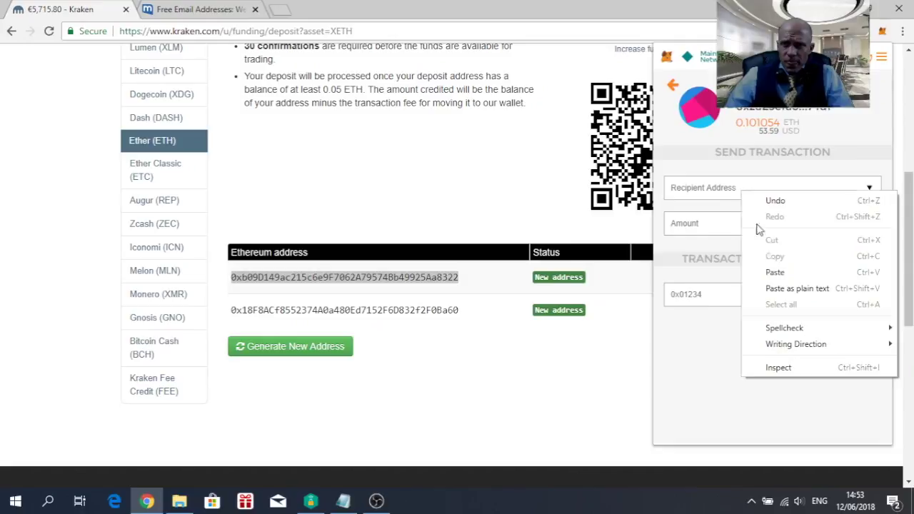
{"action": "left_click", "coordinate": [772, 271]}
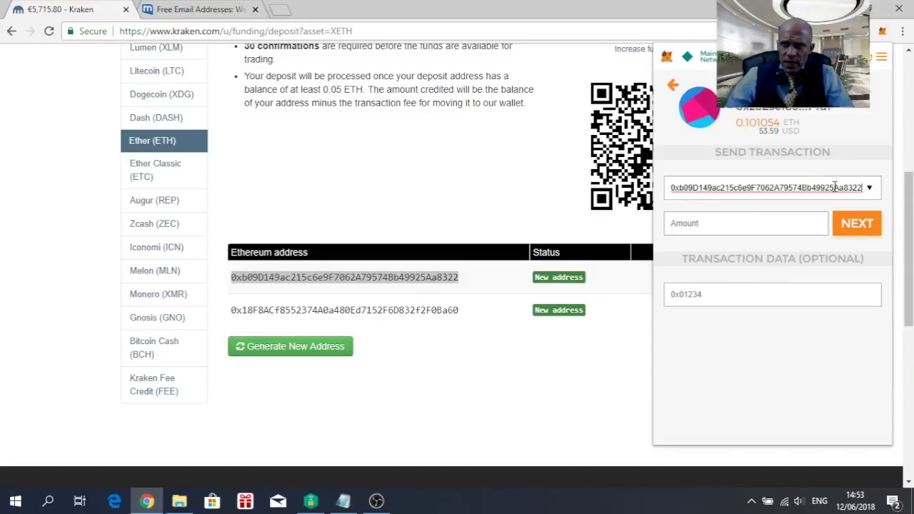
Step: Set the transaction amount to 0.07 ETH and submit the transfer to the deposit address
{"action": "left_click", "coordinate": [730, 224]}
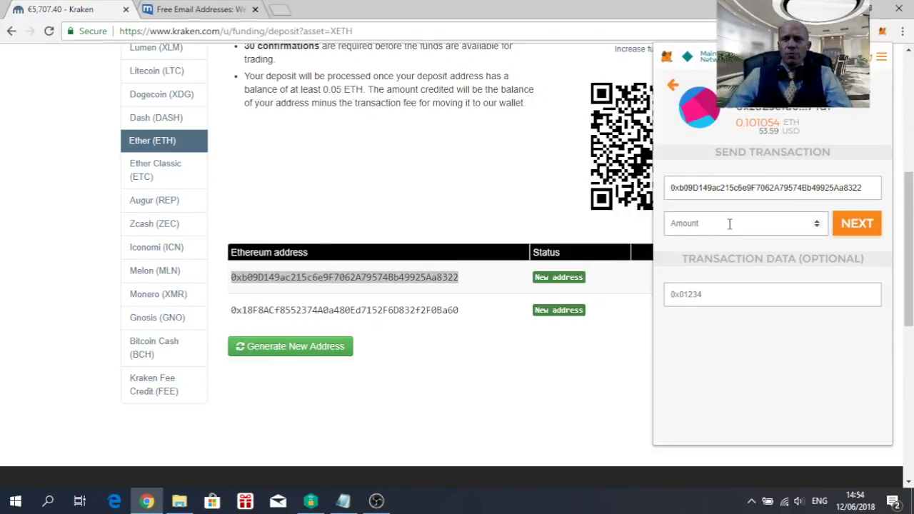
{"action": "type", "text": "0.0"}
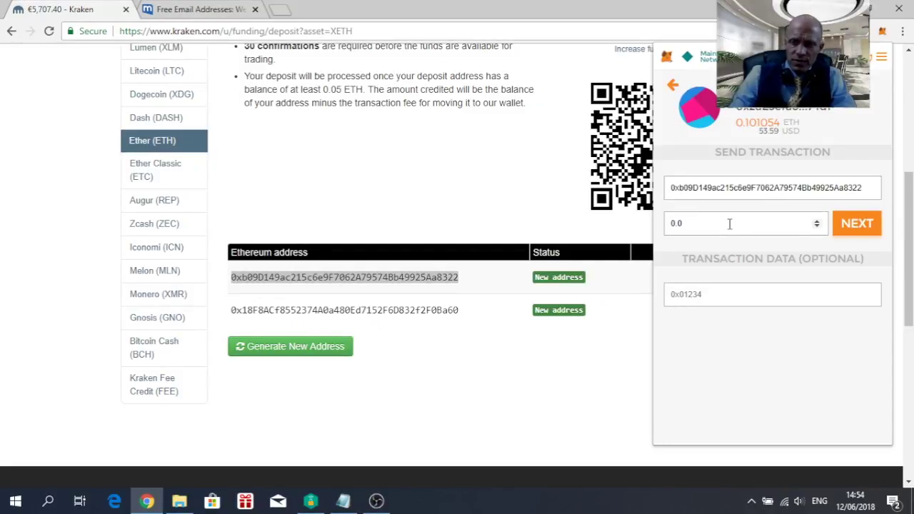
{"action": "type", "text": "7"}
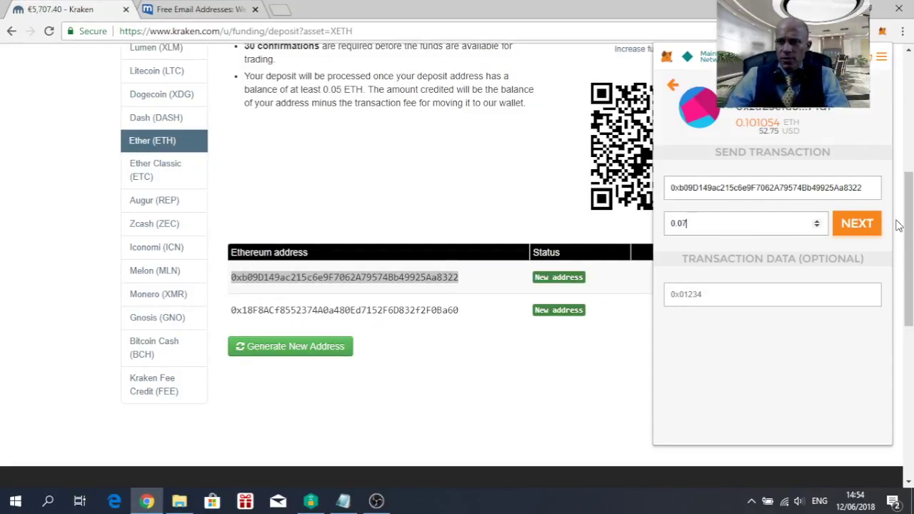
{"action": "left_click", "coordinate": [853, 227]}
{"action": "left_click", "coordinate": [800, 305]}
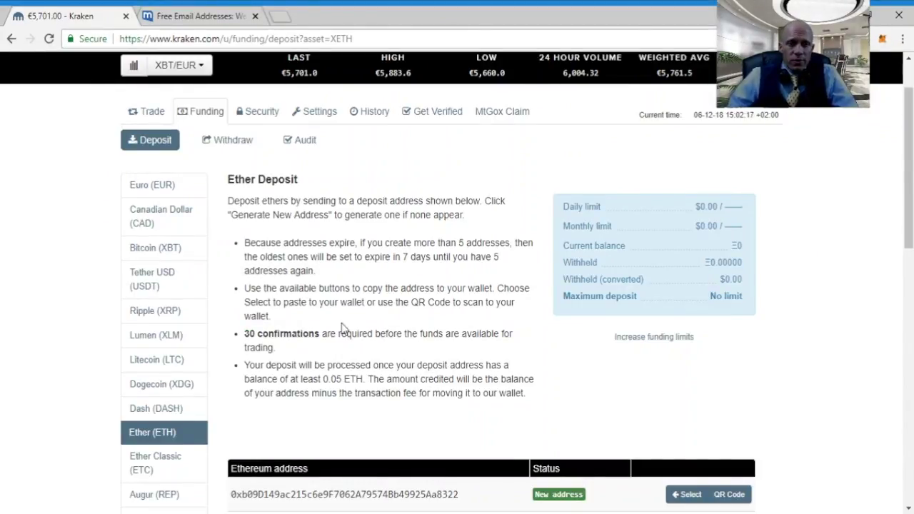
Step: Check the status of the Ether transfer among the recent deposits, and open the trading overview with the account balances
{"action": "left_click", "coordinate": [158, 148]}
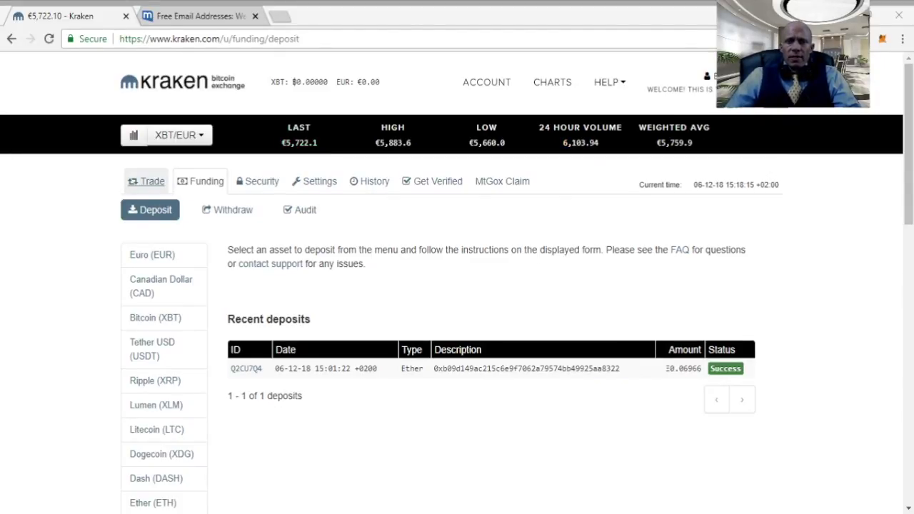
{"action": "left_click", "coordinate": [150, 181]}
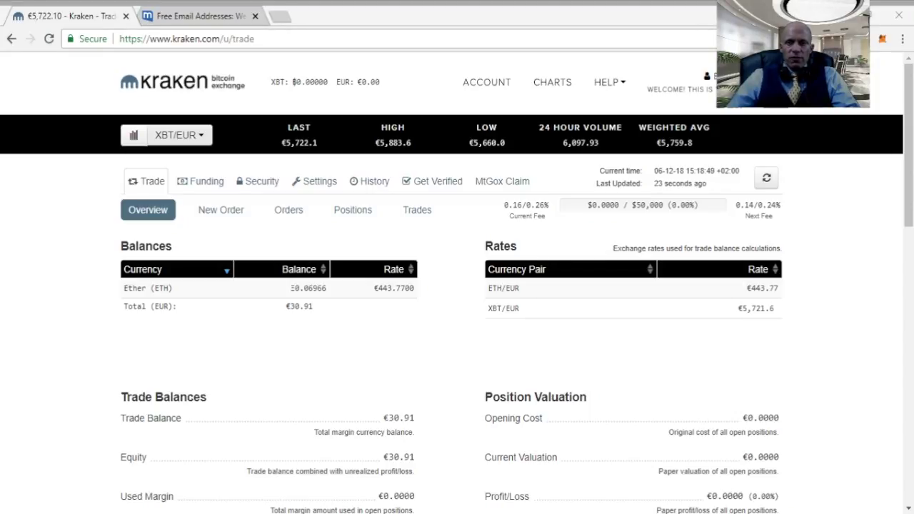
Step: Switch the trading pair to ETH/EUR, and enlarge the separate browser window that opens
{"action": "left_click", "coordinate": [175, 134]}
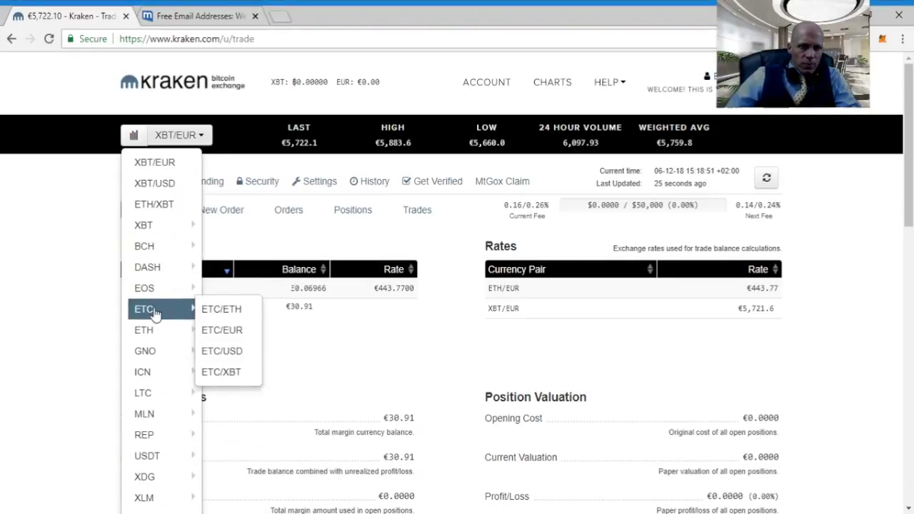
{"action": "mouse_move", "coordinate": [154, 335]}
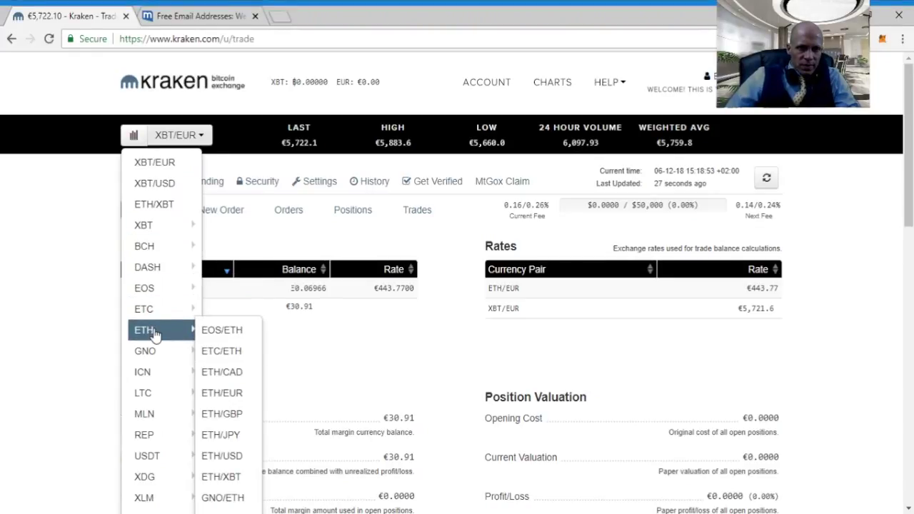
{"action": "left_click", "coordinate": [221, 395]}
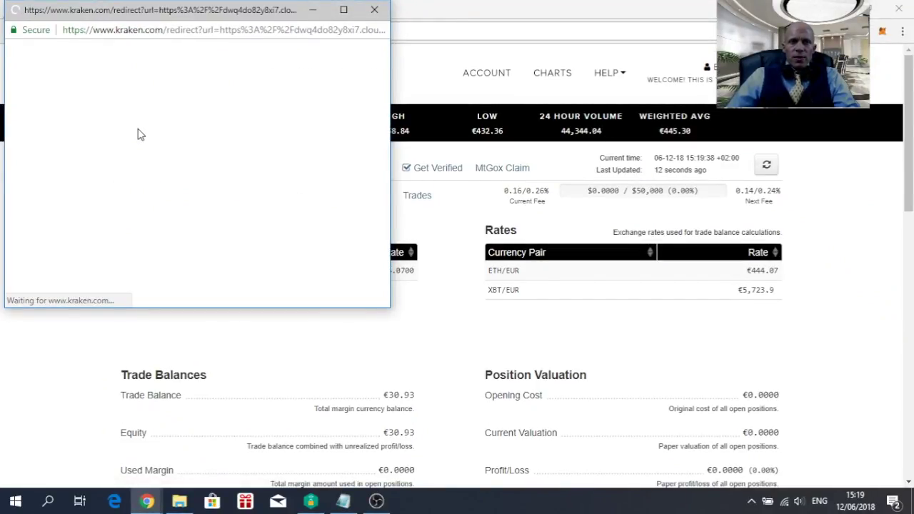
{"action": "left_click_drag", "start_coordinate": [392, 307], "coordinate": [502, 357]}
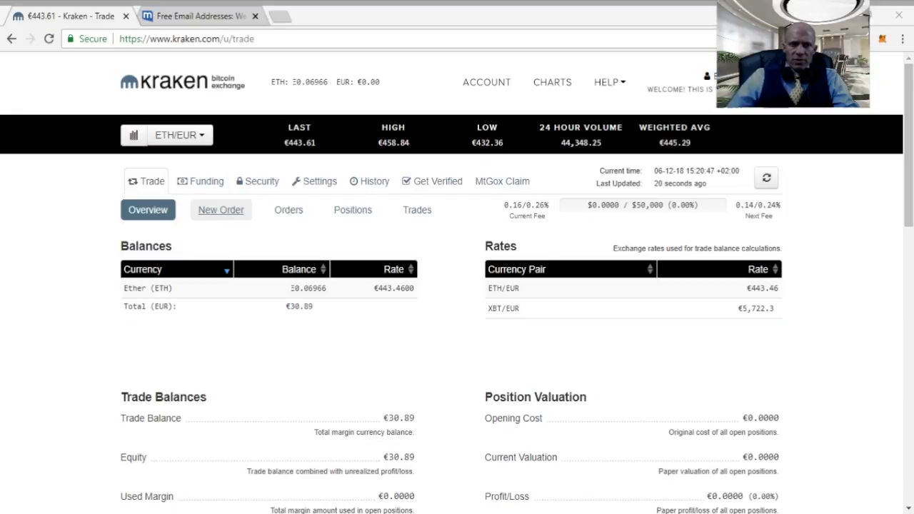
Step: Open the new order form, view its Intermediate and Advanced versions, and return to the Simple version
{"action": "left_click", "coordinate": [212, 214]}
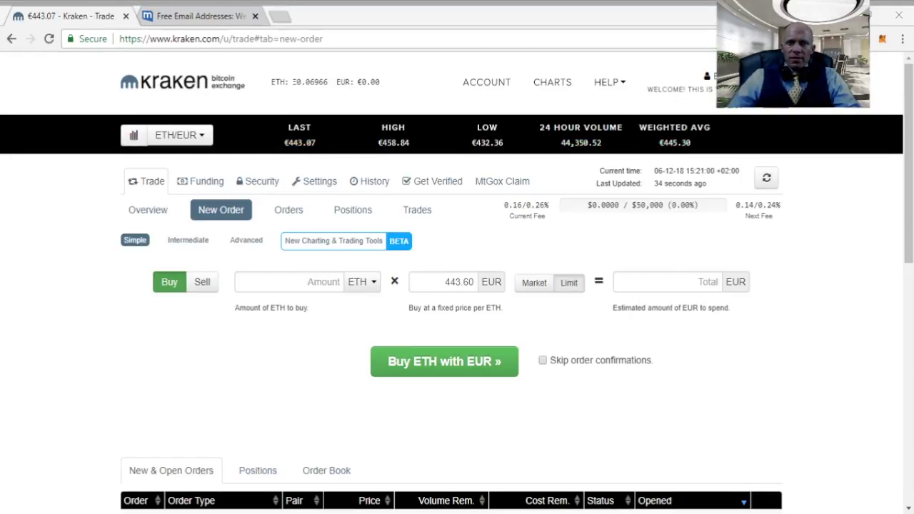
{"action": "left_click", "coordinate": [187, 240]}
{"action": "scroll", "coordinate": [188, 239], "scroll_direction": "down", "scroll_amount": 1}
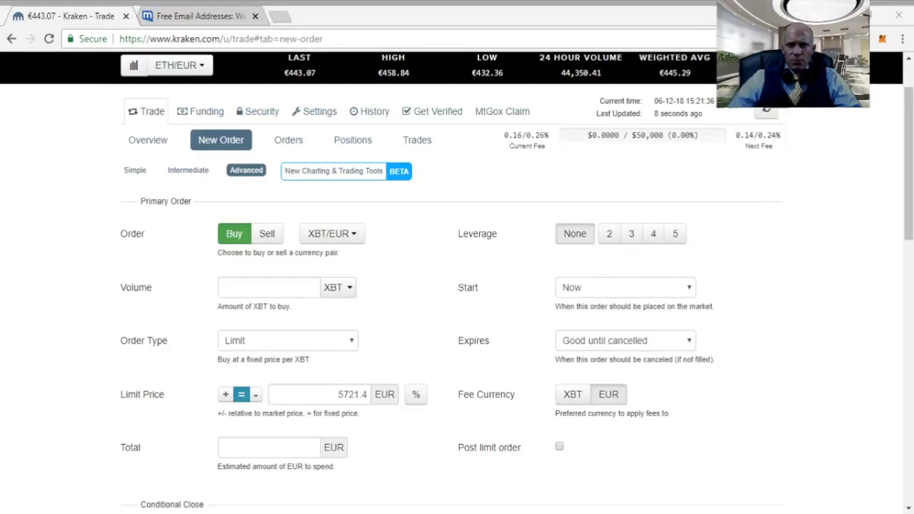
{"action": "left_click", "coordinate": [134, 171]}
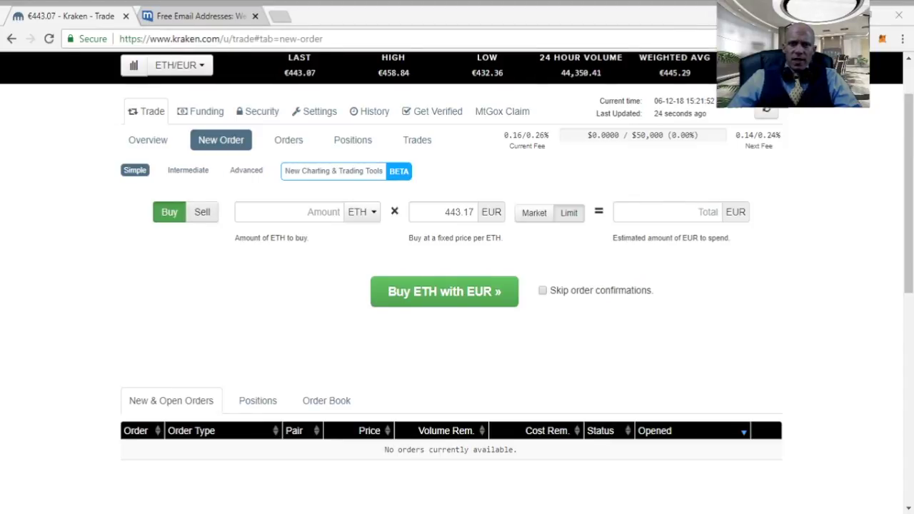
Step: Fill in a sell order for 0.06 ETH and look through the ETH/EUR order book's buying and selling offers
{"action": "left_click", "coordinate": [203, 213]}
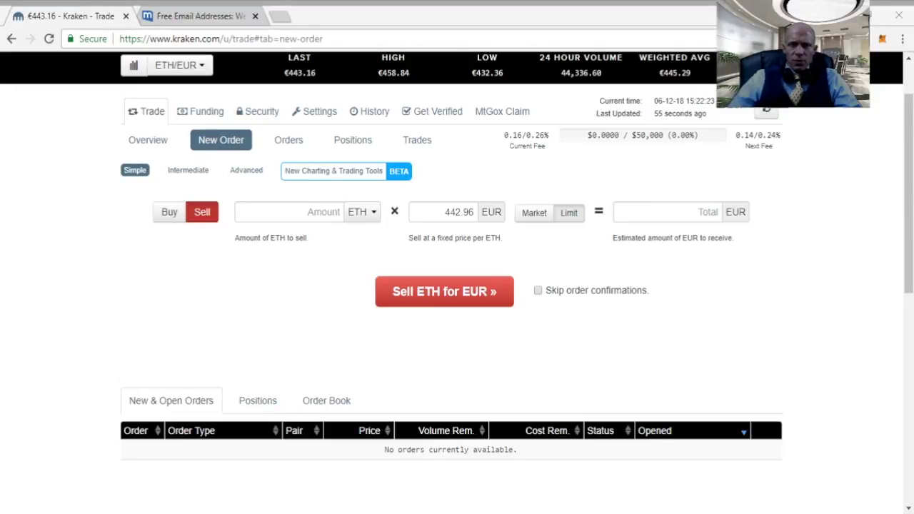
{"action": "left_click", "coordinate": [318, 216]}
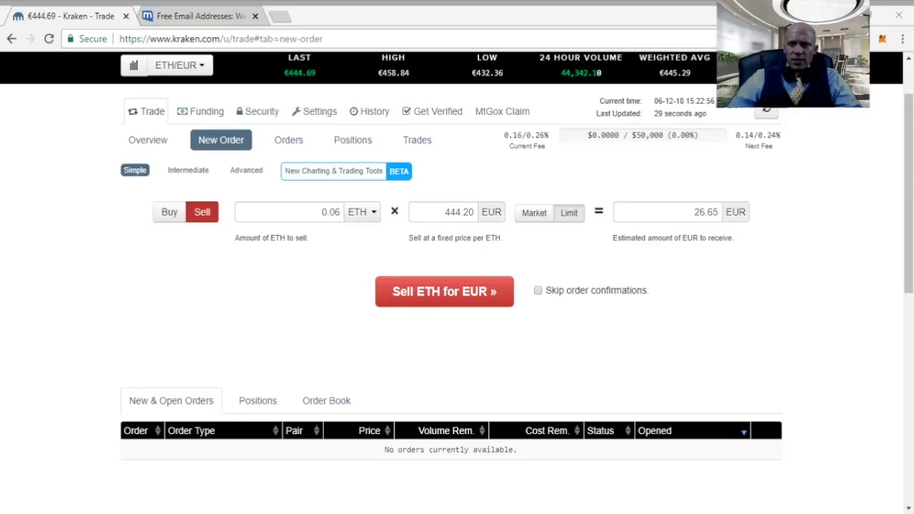
{"action": "scroll", "coordinate": [457, 286], "scroll_direction": "down", "scroll_amount": 2}
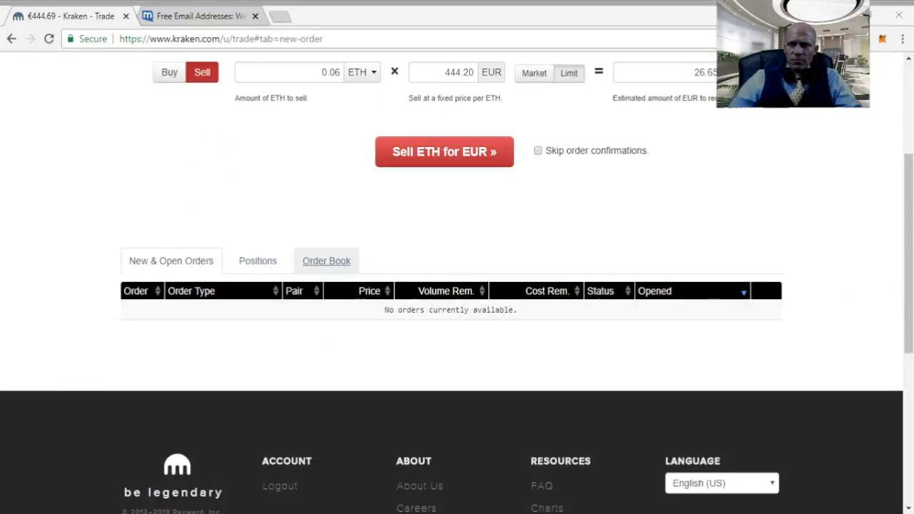
{"action": "left_click", "coordinate": [318, 265]}
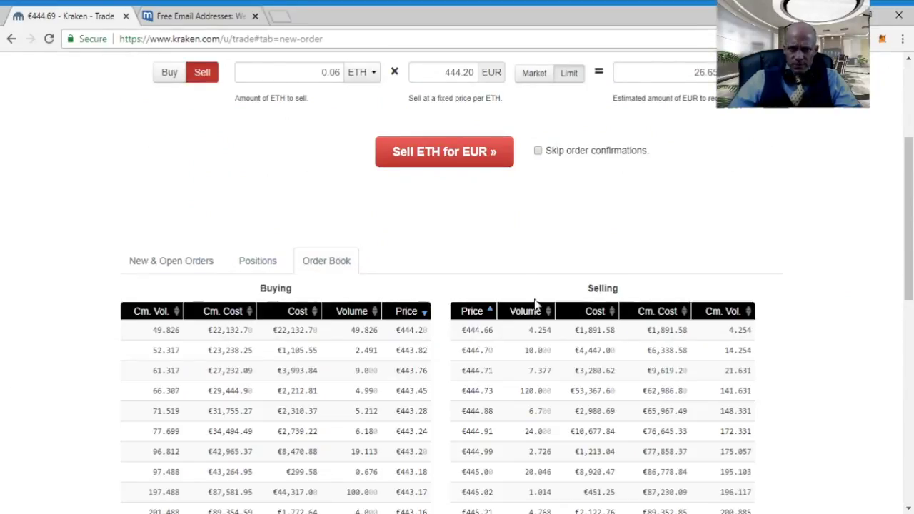
{"action": "scroll", "coordinate": [535, 306], "scroll_direction": "down", "scroll_amount": 2}
{"action": "scroll", "coordinate": [572, 335], "scroll_direction": "up", "scroll_amount": 5}
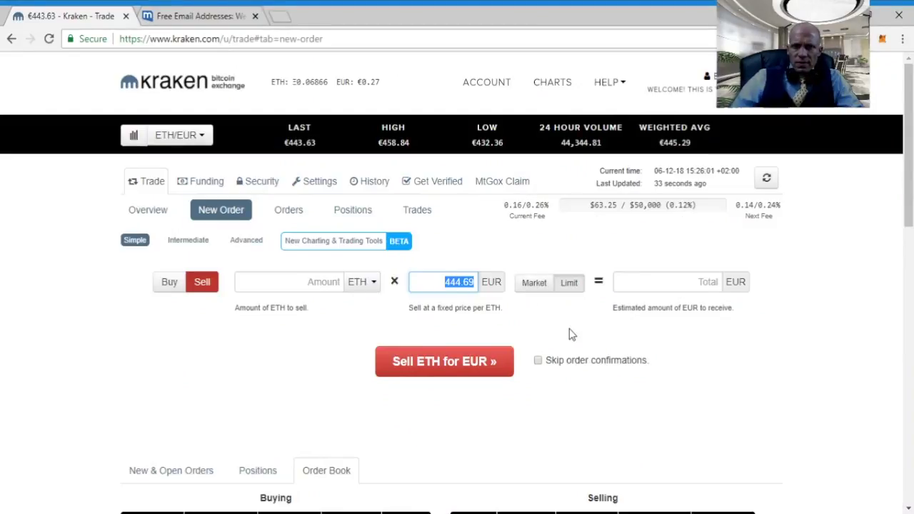
Step: Create and submit a limit order to sell 0.06 ETH at 445 EUR
{"action": "type", "text": "445"}
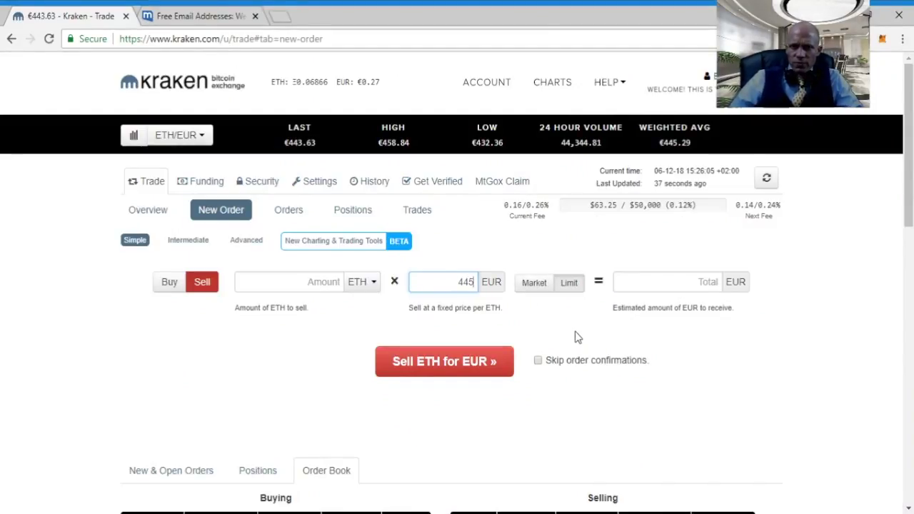
{"action": "left_click", "coordinate": [307, 280]}
{"action": "type", "text": "0"}
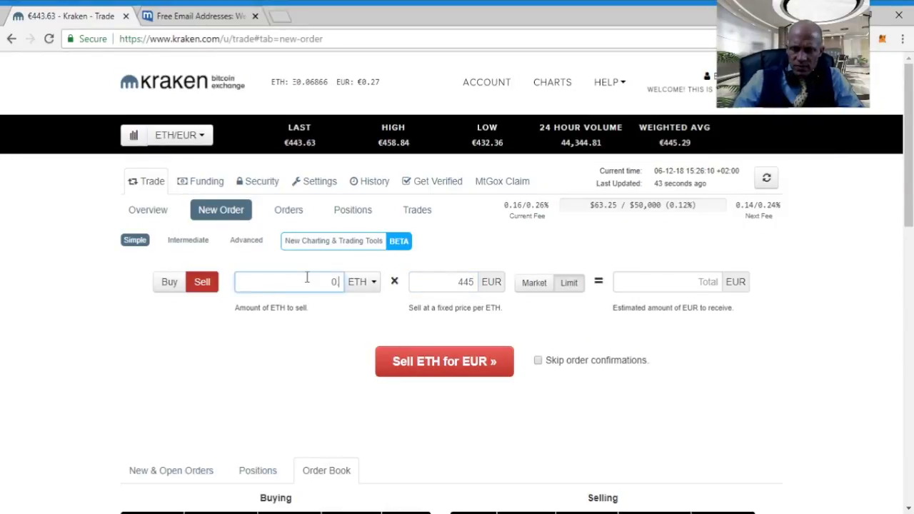
{"action": "type", "text": ".06"}
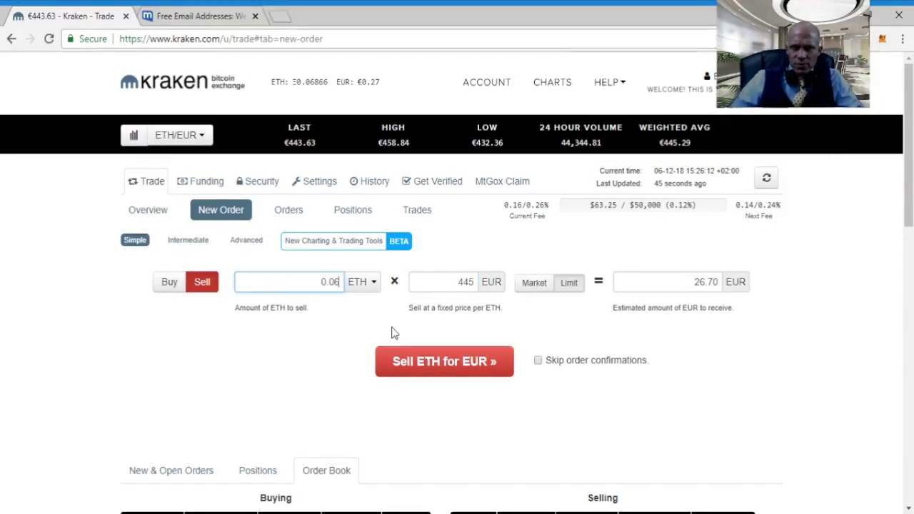
{"action": "left_click", "coordinate": [450, 362]}
{"action": "scroll", "coordinate": [579, 348], "scroll_direction": "down", "scroll_amount": 1}
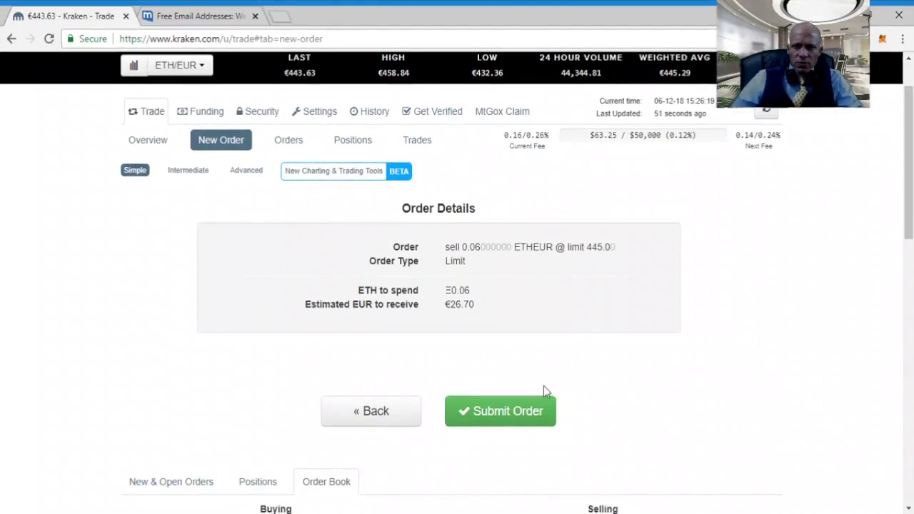
{"action": "left_click", "coordinate": [522, 416]}
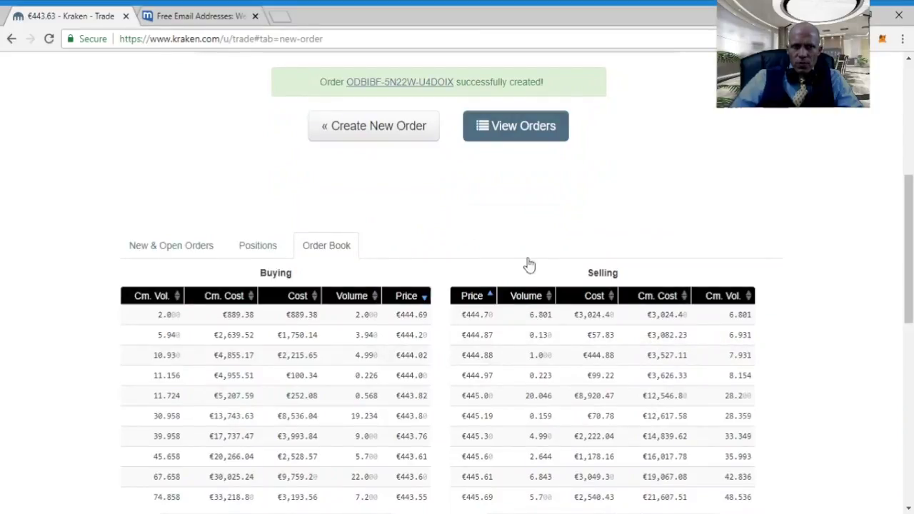
Step: Cancel the open ETH/EUR limit sell order in the list of new and open orders
{"action": "left_click", "coordinate": [181, 255]}
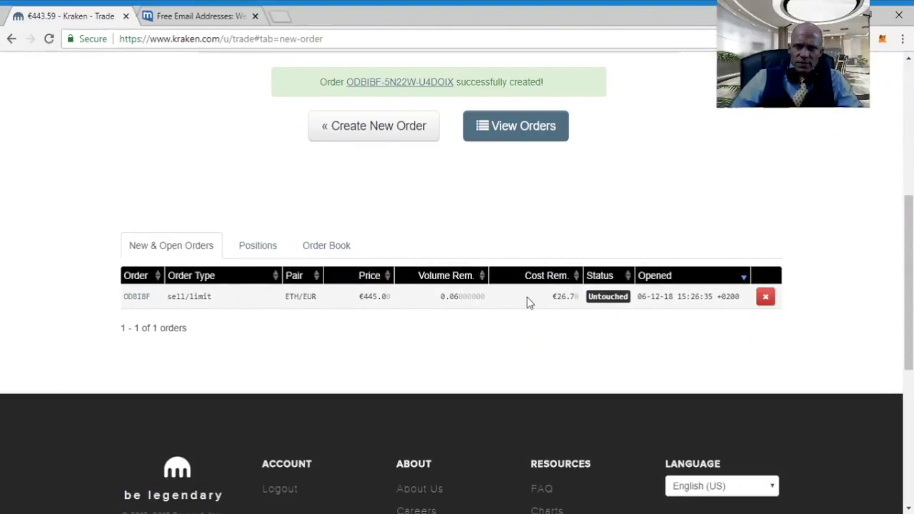
{"action": "left_click", "coordinate": [766, 298]}
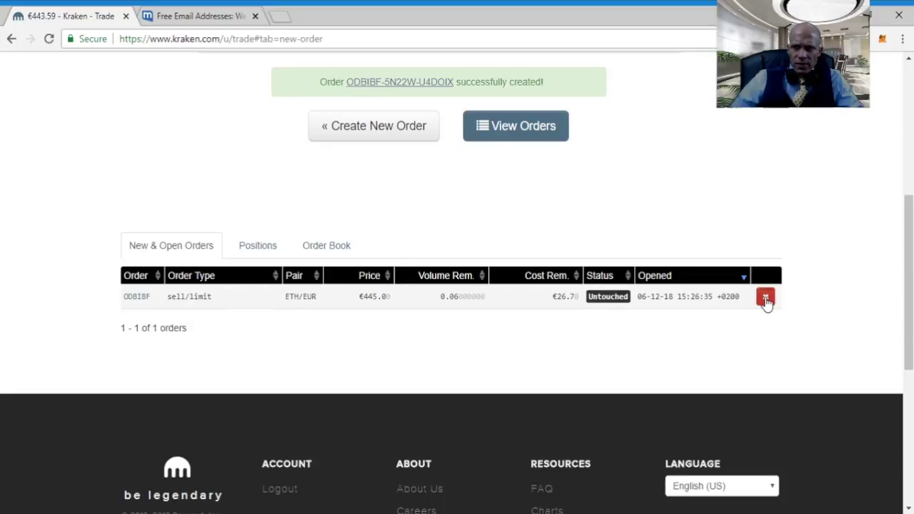
{"action": "left_click", "coordinate": [765, 299]}
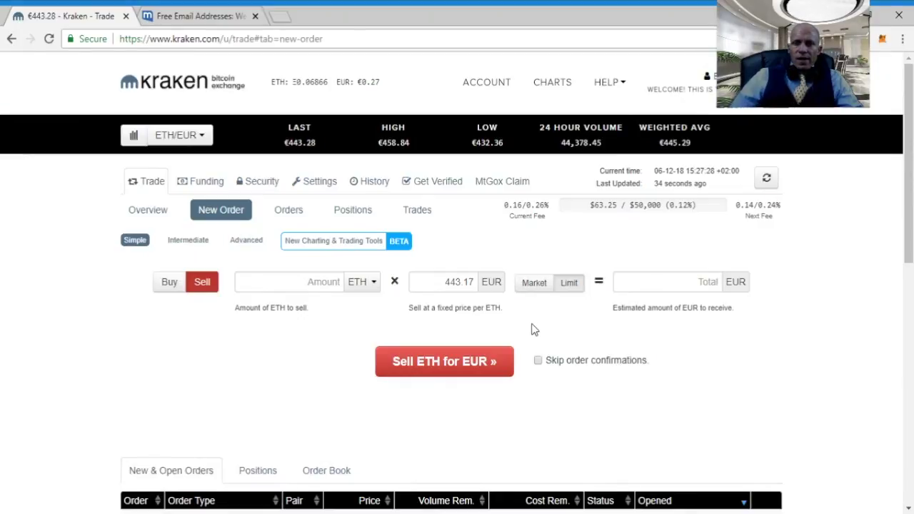
Step: Create and submit a market order to sell 0.06 ETH for EUR
{"action": "left_click", "coordinate": [533, 284]}
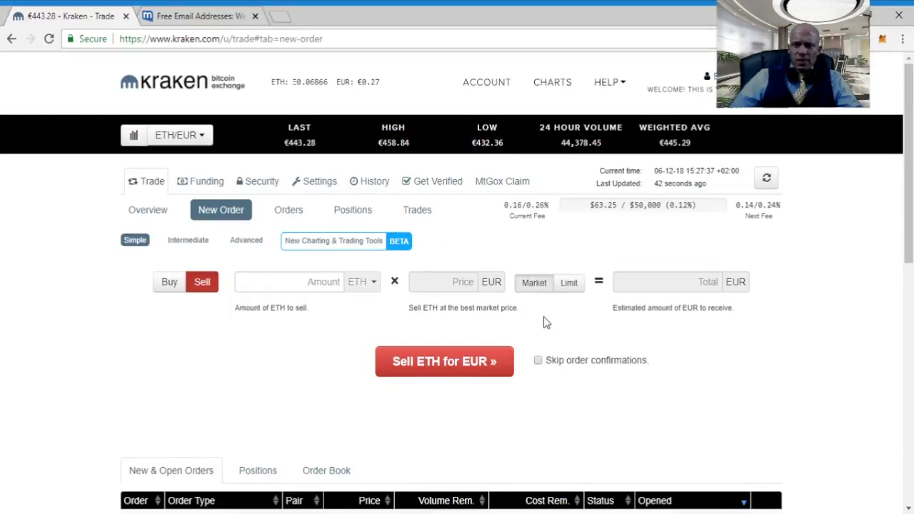
{"action": "left_click", "coordinate": [313, 286]}
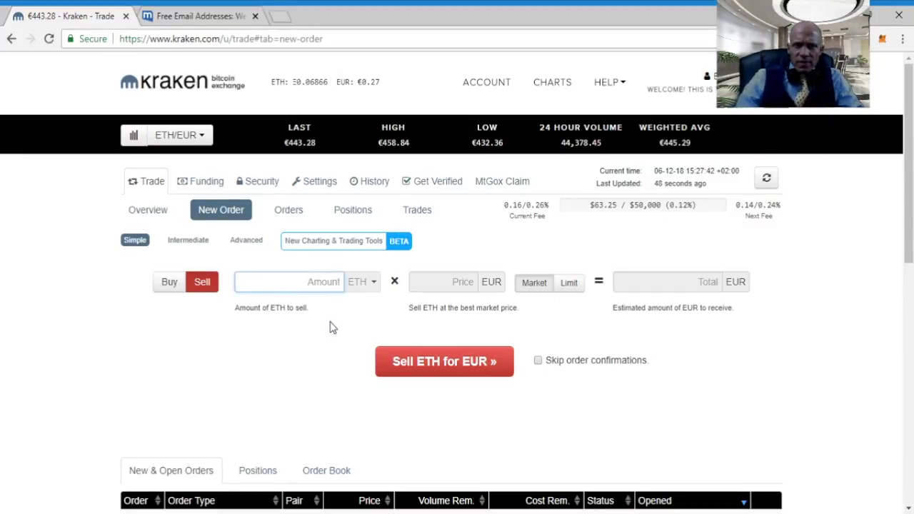
{"action": "type", "text": "0.06"}
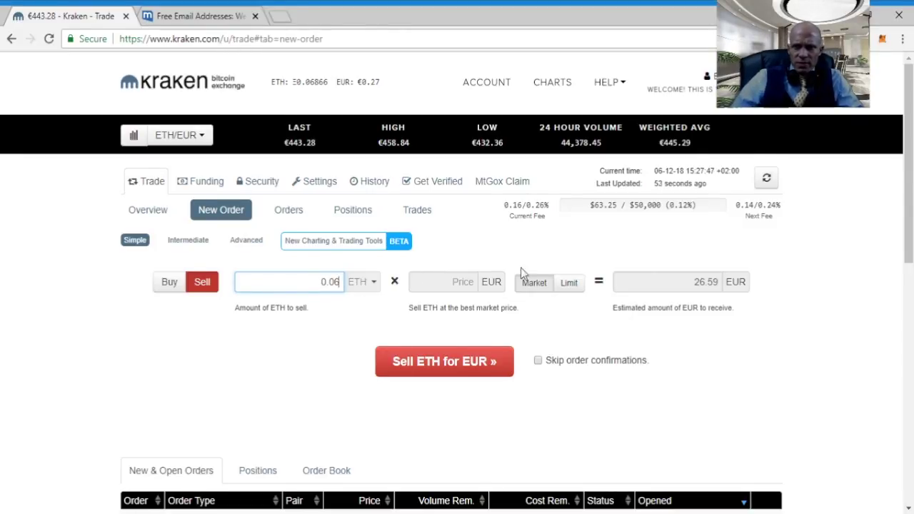
{"action": "left_click", "coordinate": [444, 364]}
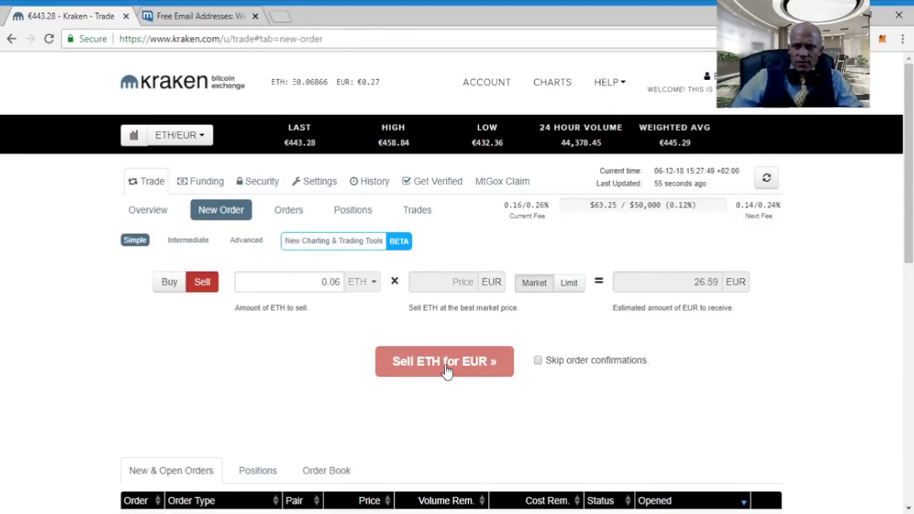
{"action": "scroll", "coordinate": [471, 393], "scroll_direction": "down", "scroll_amount": 1}
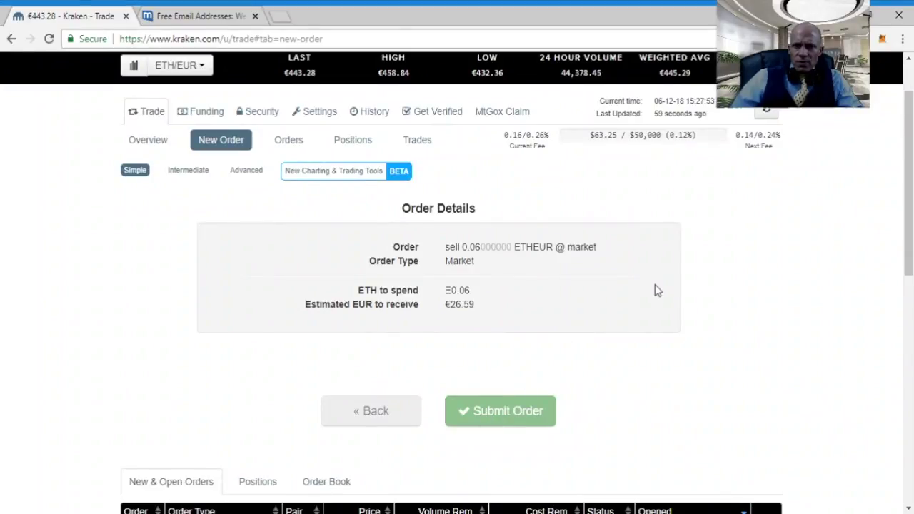
{"action": "scroll", "coordinate": [657, 291], "scroll_direction": "down", "scroll_amount": 3}
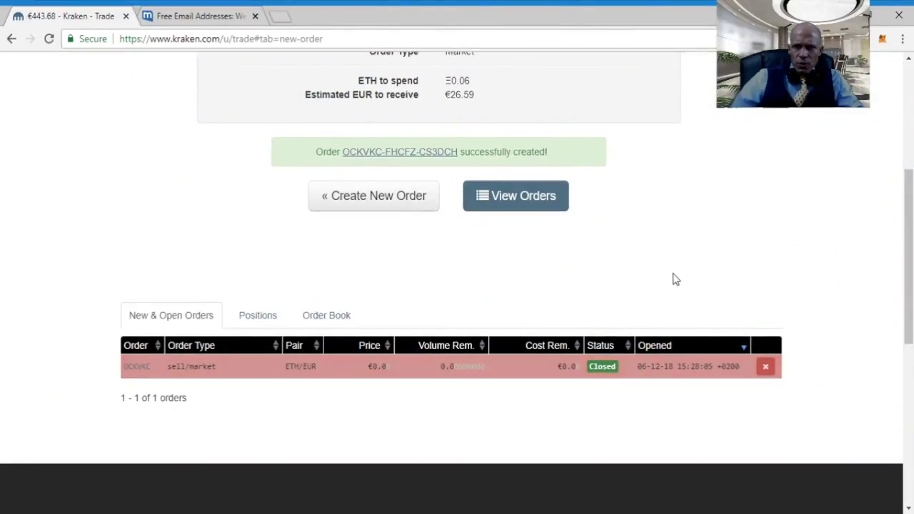
Step: Check the updated EUR balance in the account header and review the currency balances in the trade overview
{"action": "scroll", "coordinate": [676, 279], "scroll_direction": "up", "scroll_amount": 4}
{"action": "left_click_drag", "start_coordinate": [359, 82], "coordinate": [393, 83]}
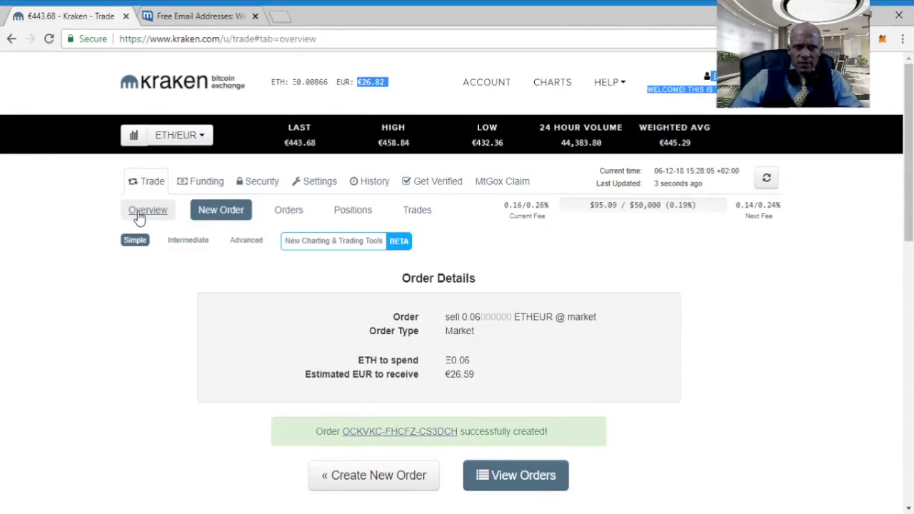
{"action": "left_click", "coordinate": [139, 214]}
{"action": "scroll", "coordinate": [139, 218], "scroll_direction": "down", "scroll_amount": 1}
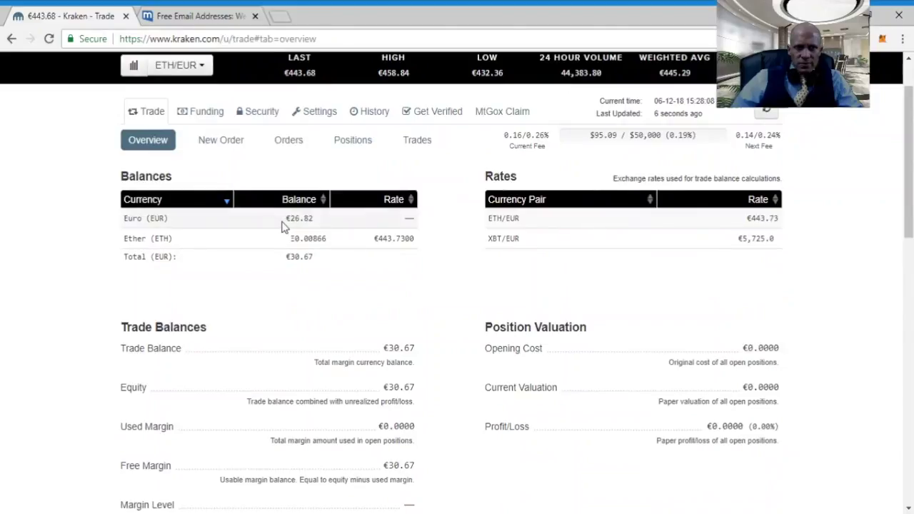
{"action": "key", "text": "alt+Left"}
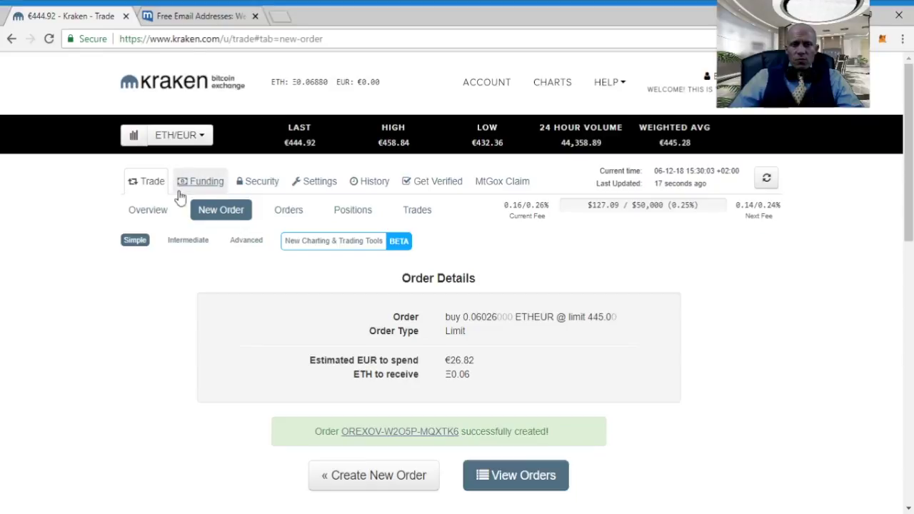
Step: Open the funding withdrawal form for Ether (ETH)
{"action": "left_click", "coordinate": [205, 182]}
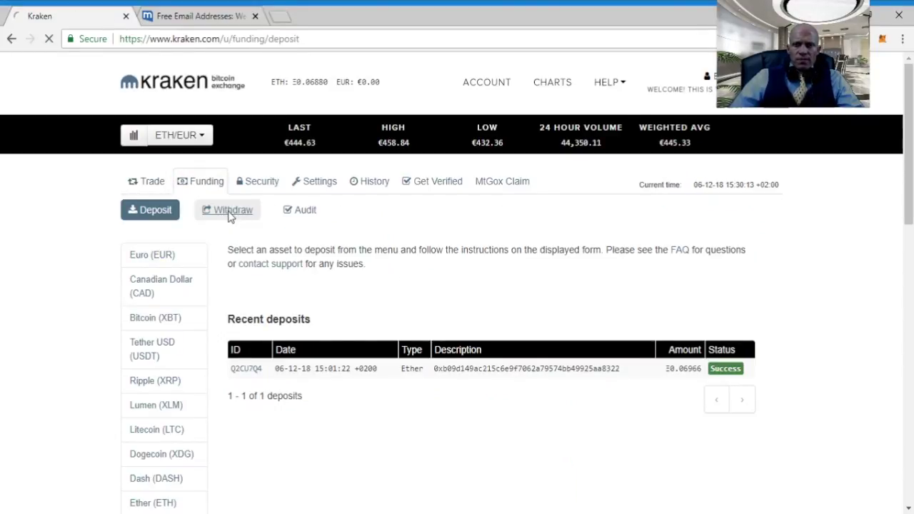
{"action": "left_click", "coordinate": [230, 211]}
{"action": "scroll", "coordinate": [307, 335], "scroll_direction": "down", "scroll_amount": 1}
{"action": "scroll", "coordinate": [322, 357], "scroll_direction": "down", "scroll_amount": 2}
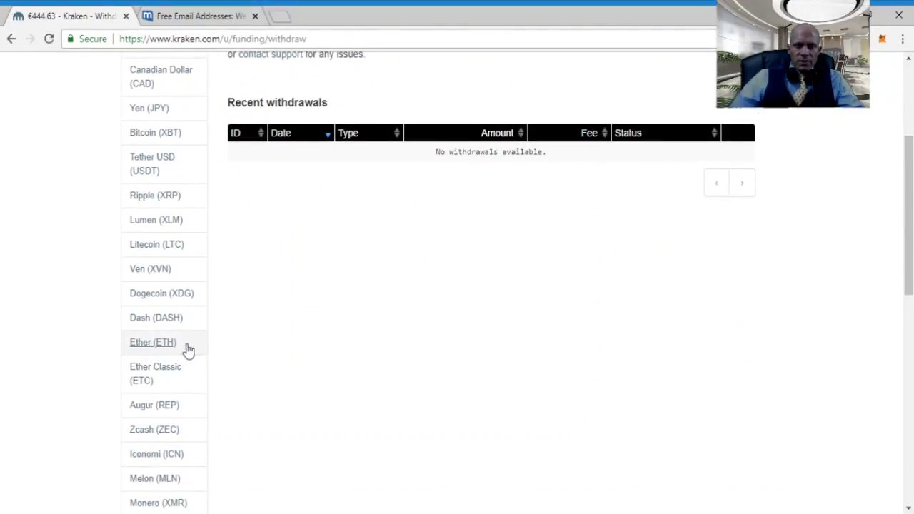
{"action": "left_click", "coordinate": [145, 347]}
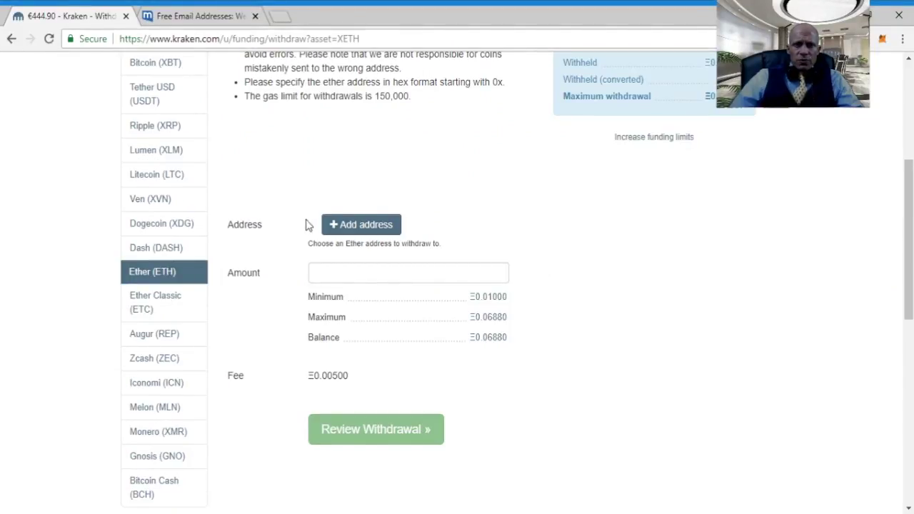
Step: Start adding an Ether withdrawal address and copy the Exchanges account's address from the MetaMask wallet
{"action": "left_click", "coordinate": [375, 225]}
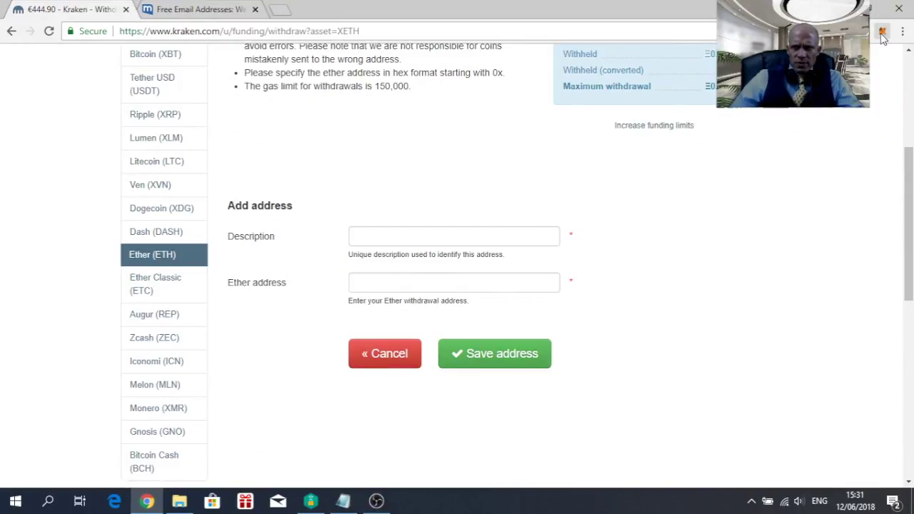
{"action": "left_click", "coordinate": [884, 38]}
{"action": "left_click", "coordinate": [769, 202]}
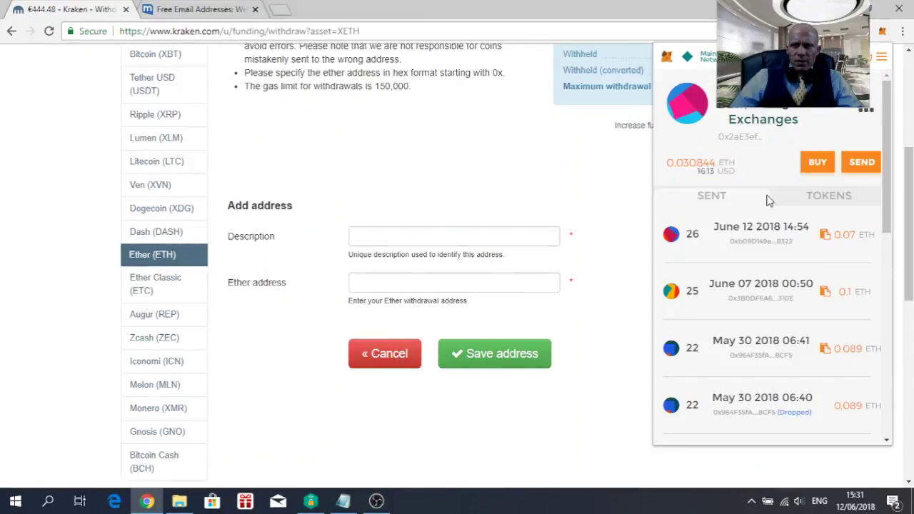
Step: Describe the new withdrawal address as Metamask, paste the copied wallet address as the Ether address, and save it
{"action": "left_click", "coordinate": [388, 238]}
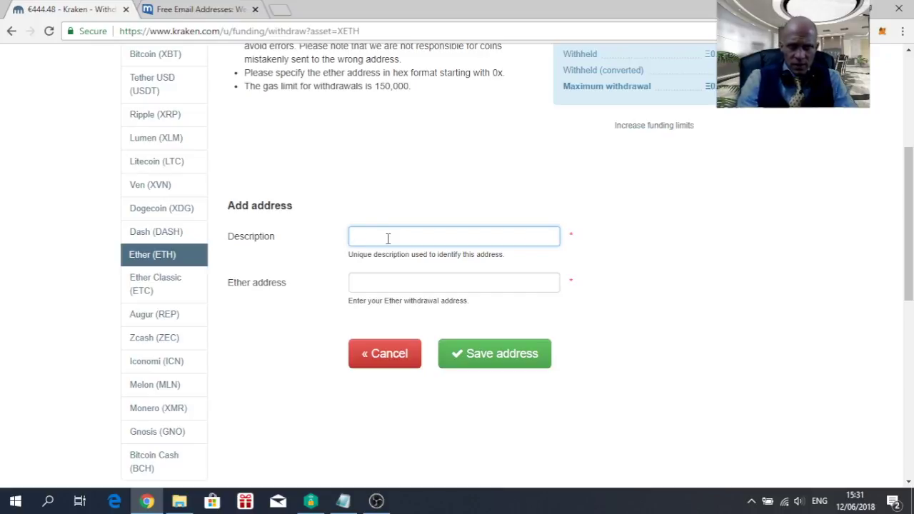
{"action": "type", "text": "Metamask"}
{"action": "right_click", "coordinate": [414, 284]}
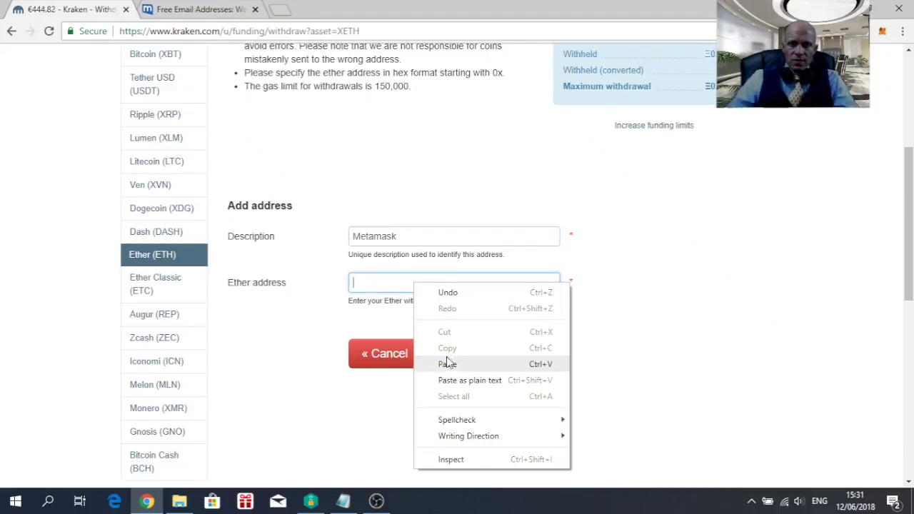
{"action": "left_click", "coordinate": [447, 365]}
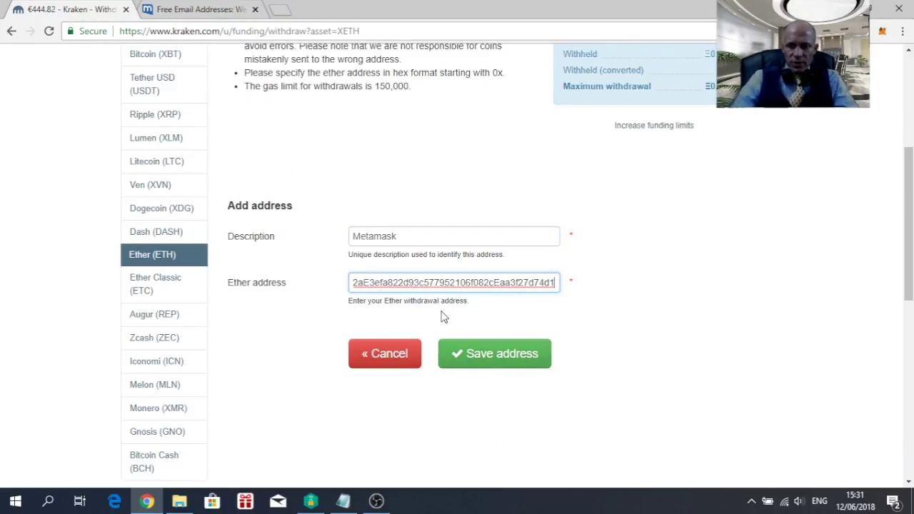
{"action": "key", "text": "Home"}
{"action": "left_click", "coordinate": [485, 361]}
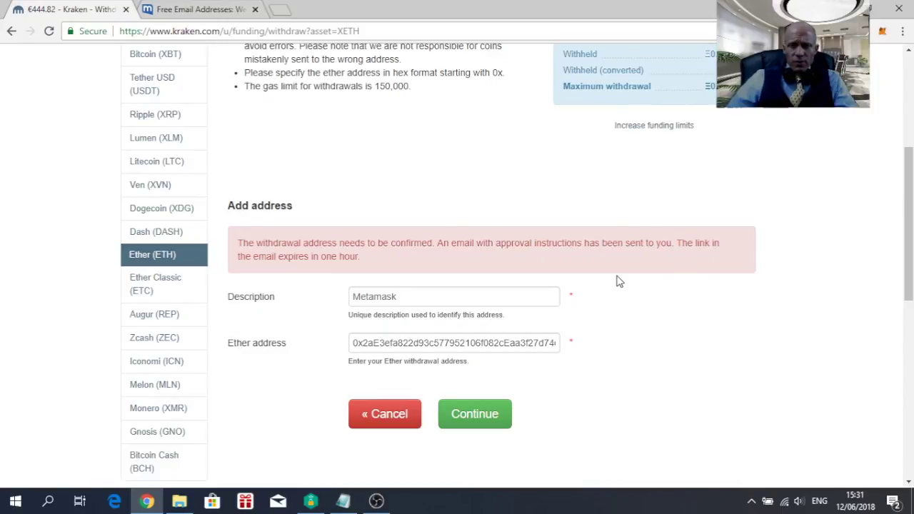
Step: Switch to the mail.com inbox, open Kraken's withdrawal address approval e-mail, and confirm the new address through its link
{"action": "left_click", "coordinate": [207, 9]}
{"action": "left_click", "coordinate": [212, 139]}
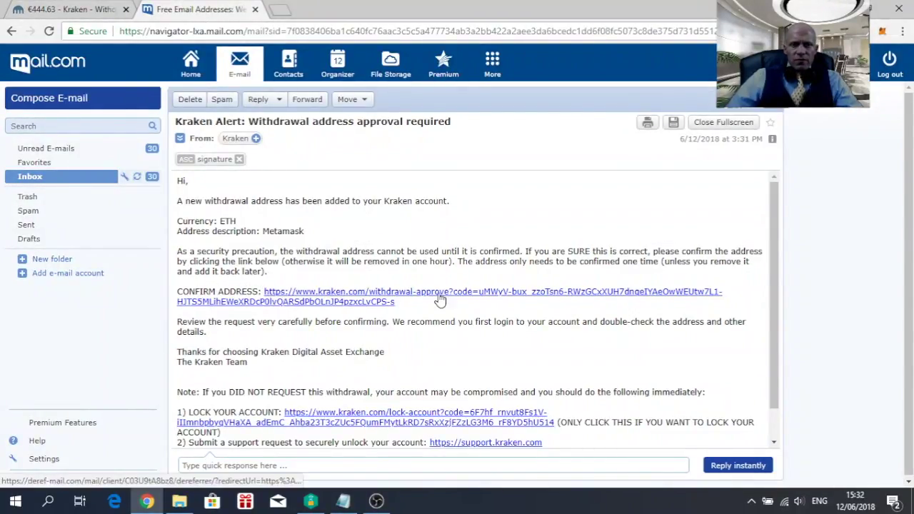
{"action": "left_click", "coordinate": [338, 300]}
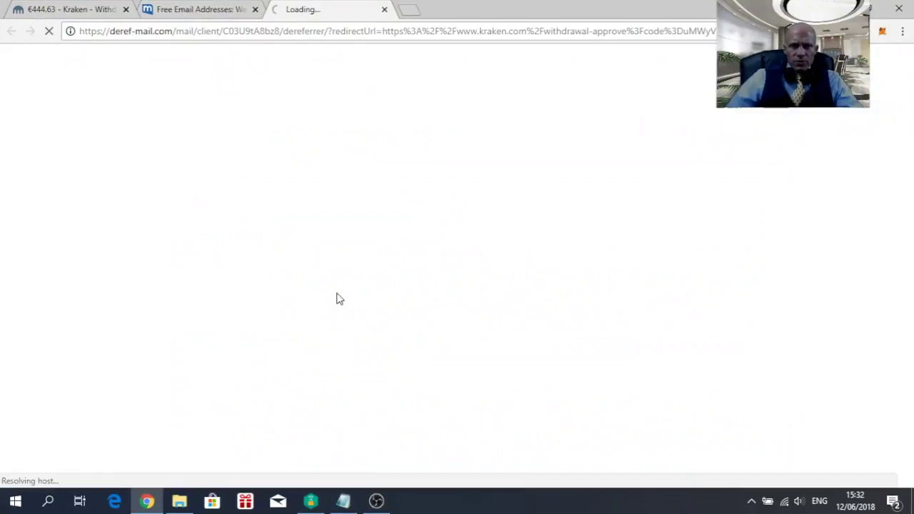
{"action": "left_click_drag", "start_coordinate": [60, 172], "coordinate": [436, 177]}
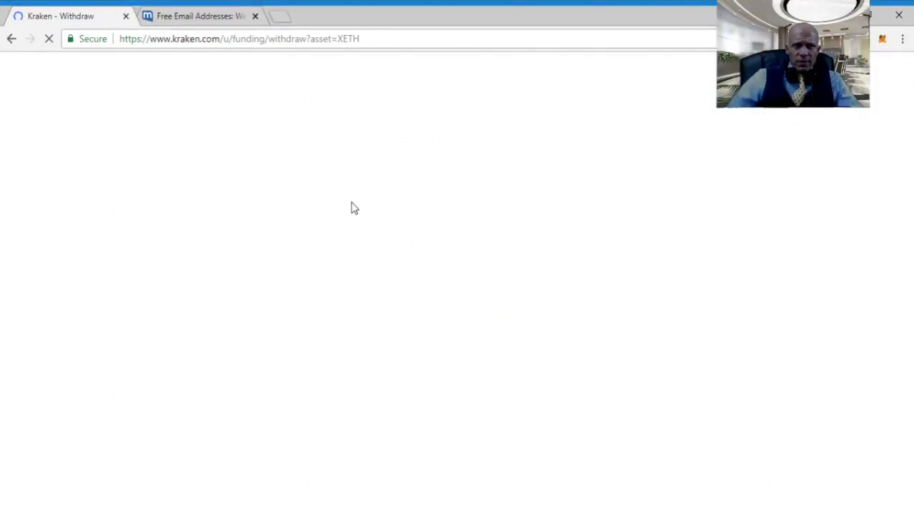
Step: Fill in an Ether withdrawal of 0.0688 ETH to the Metamask address and proceed to its review
{"action": "scroll", "coordinate": [351, 206], "scroll_direction": "down", "scroll_amount": 5}
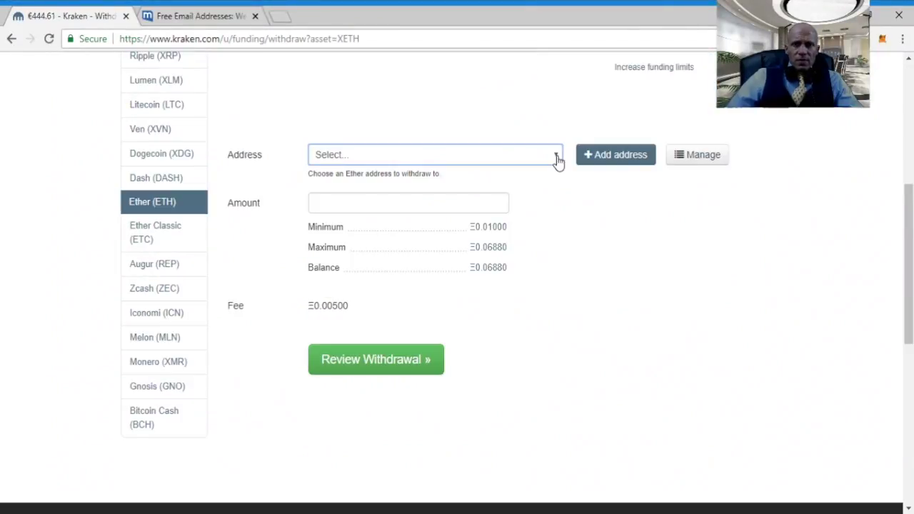
{"action": "left_click", "coordinate": [406, 203]}
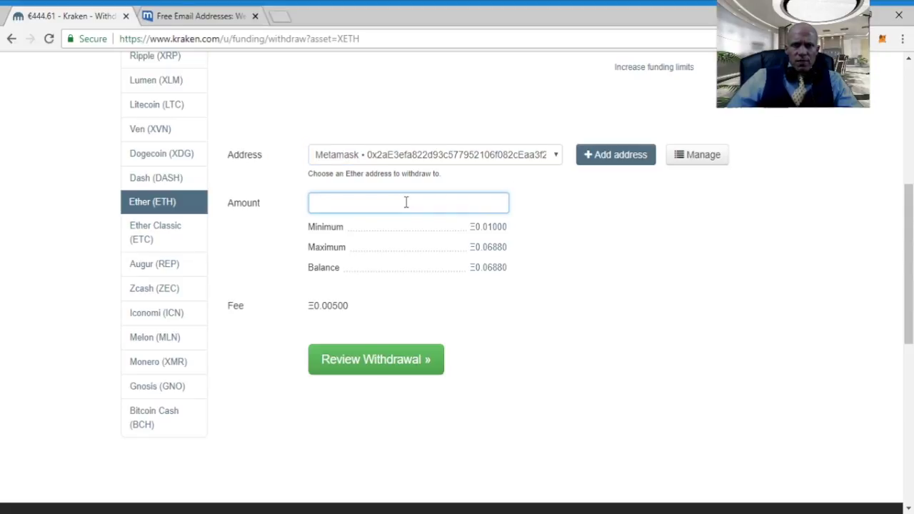
{"action": "type", "text": "0"}
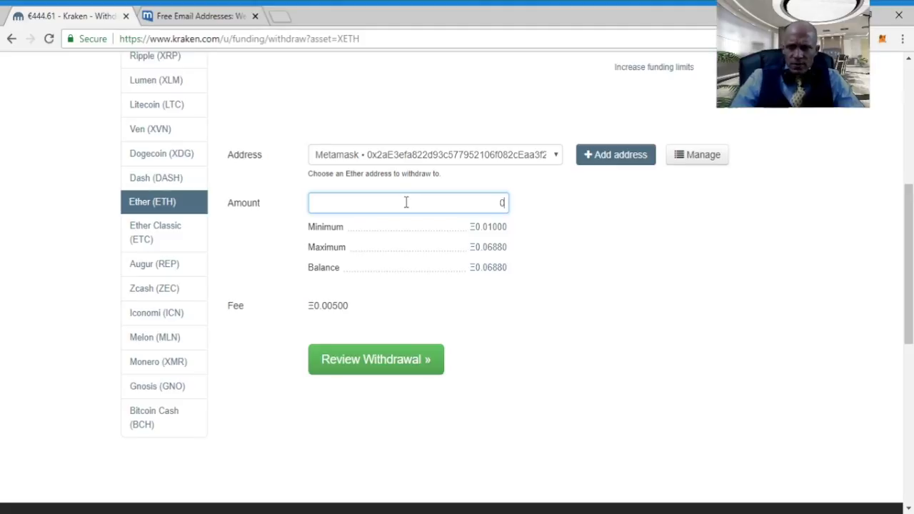
{"action": "type", "text": ".0688"}
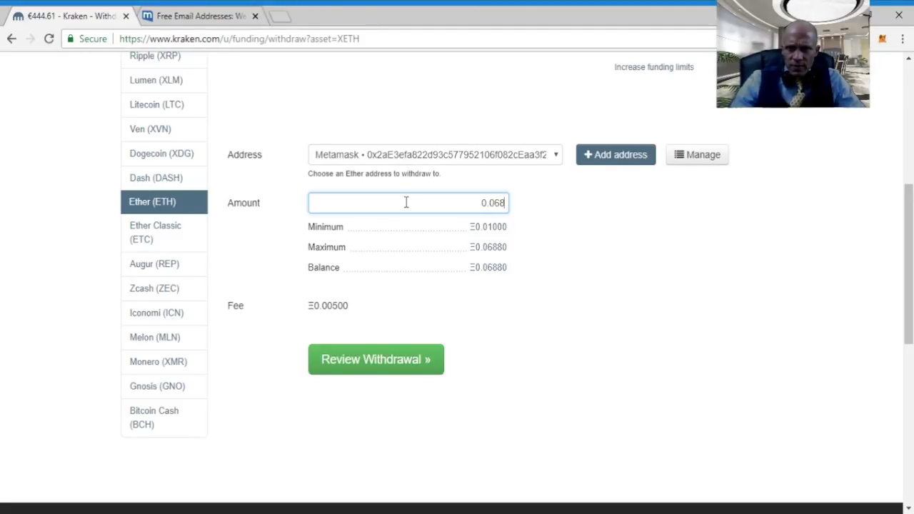
{"action": "left_click", "coordinate": [393, 361]}
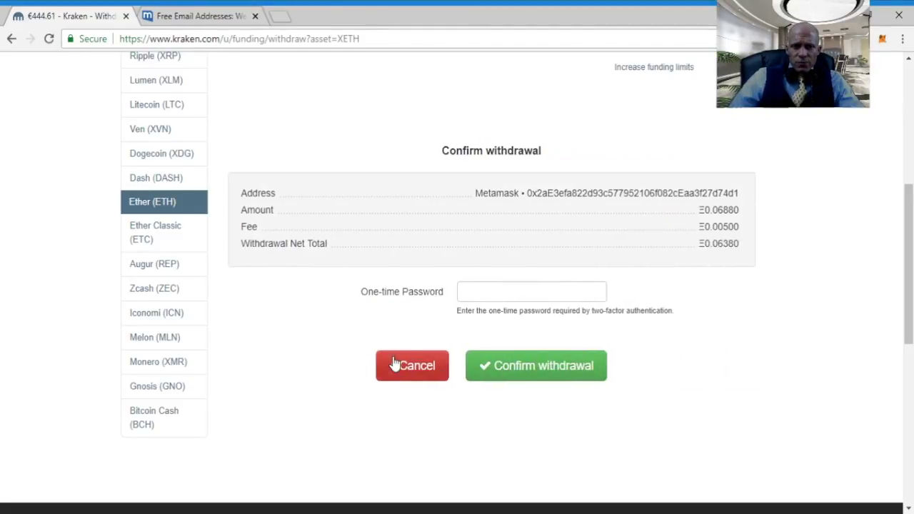
Step: Enter the two-factor one-time password, confirm the Ether withdrawal, and open the list of withdrawals
{"action": "left_click", "coordinate": [504, 292]}
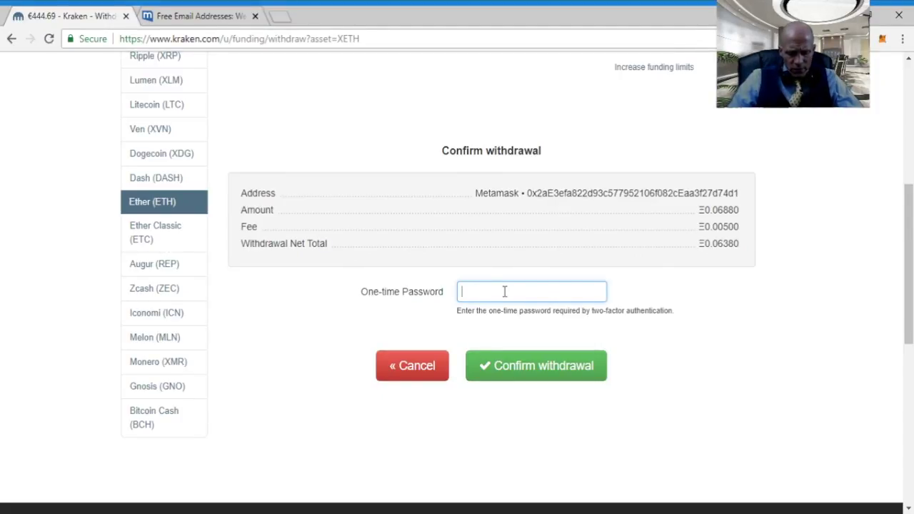
{"action": "key", "text": "ctrl+v"}
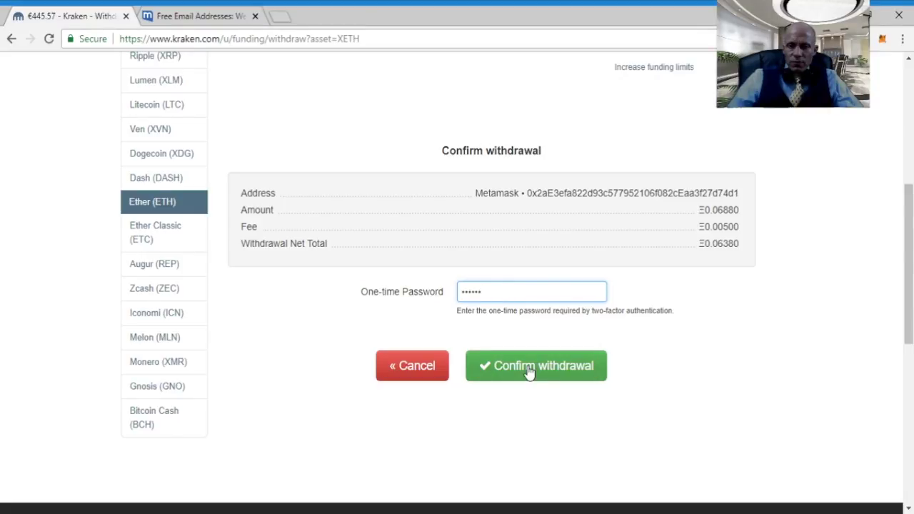
{"action": "left_click", "coordinate": [529, 372]}
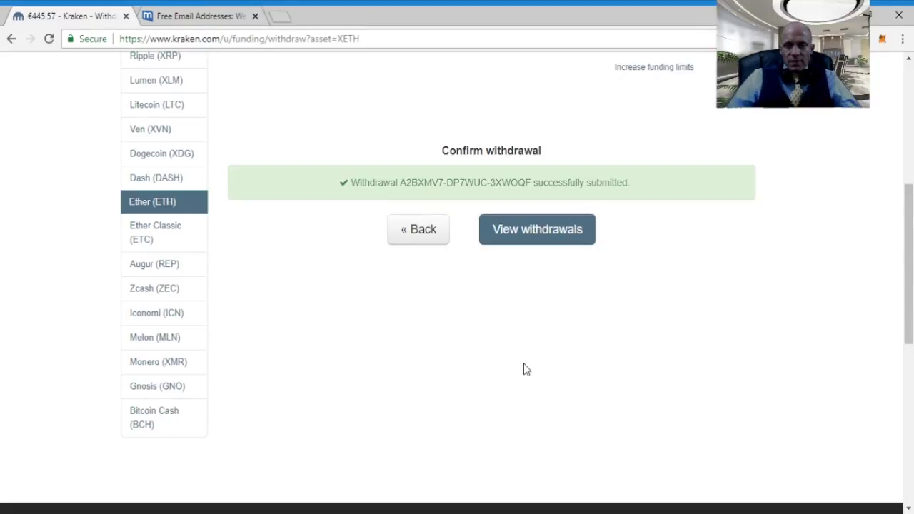
{"action": "left_click", "coordinate": [536, 230]}
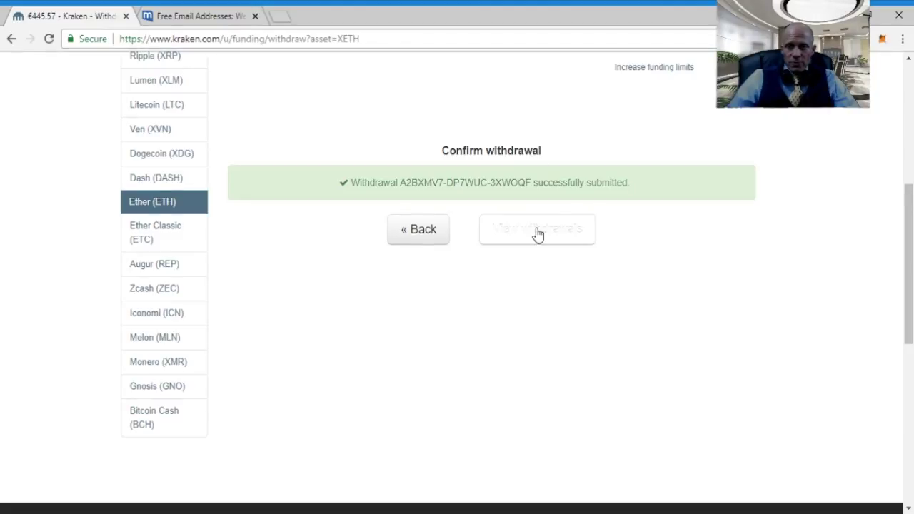